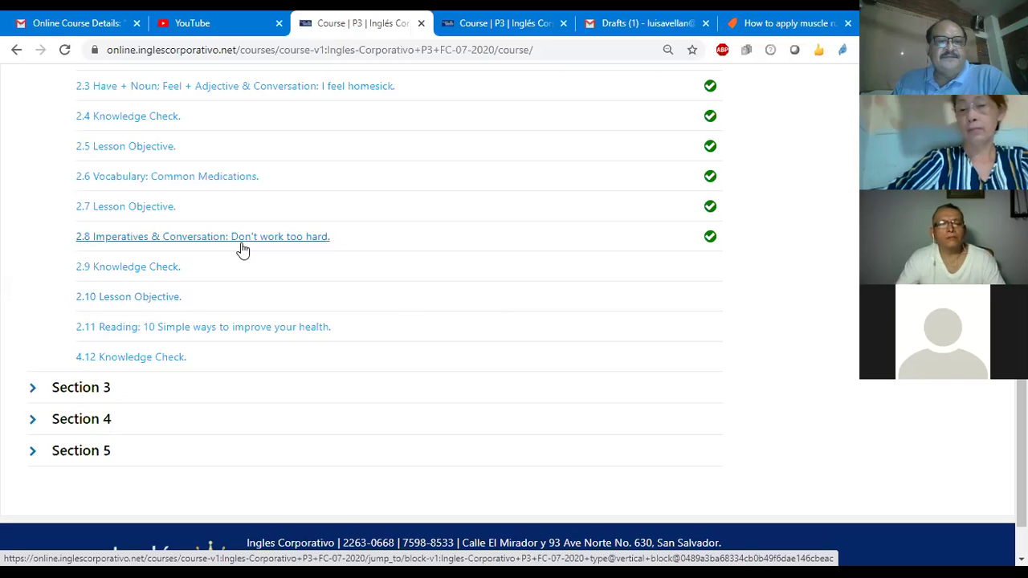
Step: Open the 2.9 Knowledge Check lesson from Section 2 and review its eight fill-in sentences
click(141, 274)
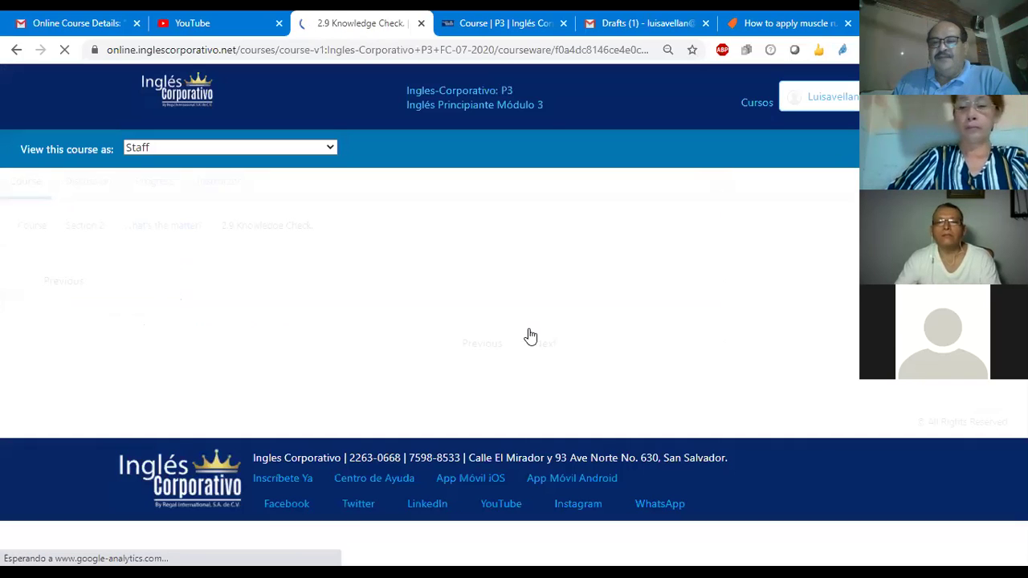
scroll(530, 336, down, 3)
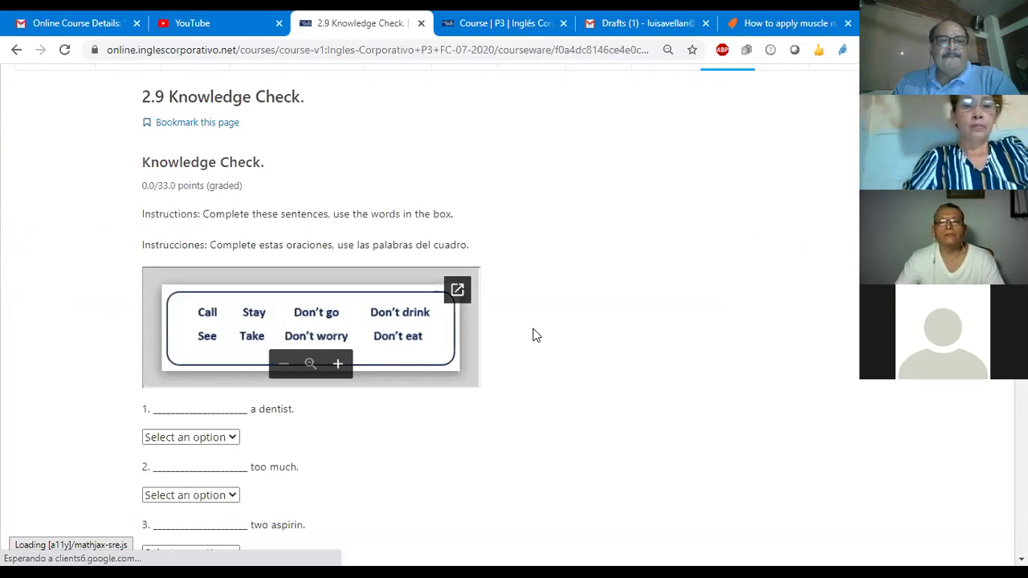
scroll(536, 336, down, 1)
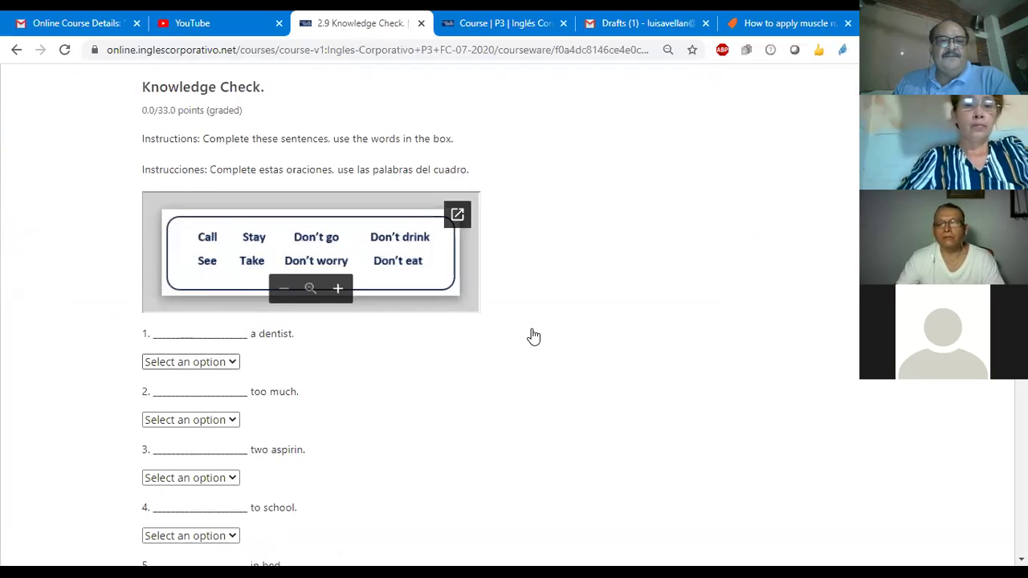
scroll(529, 334, down, 1)
scroll(529, 333, down, 1)
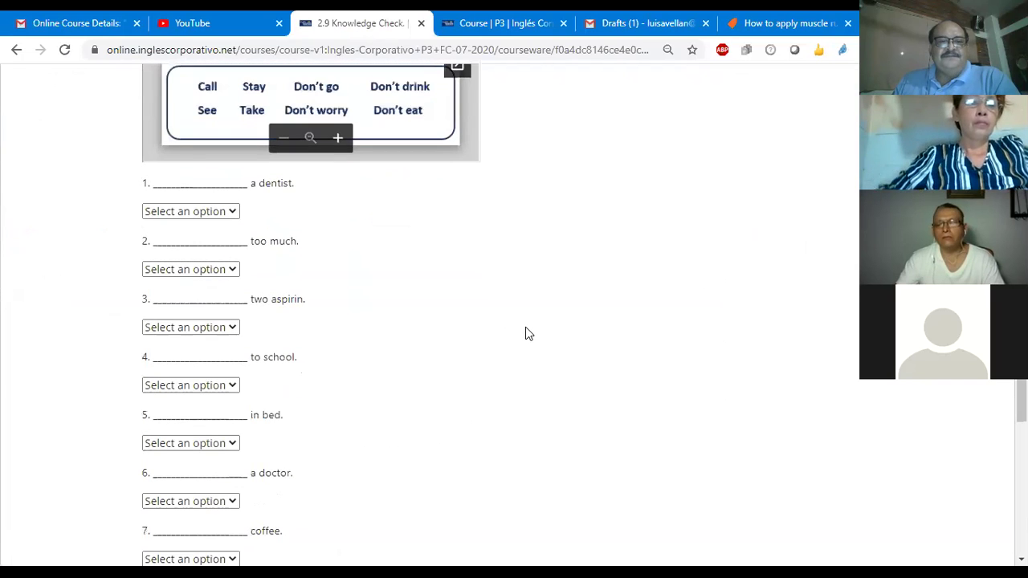
scroll(527, 332, down, 3)
scroll(528, 332, up, 2)
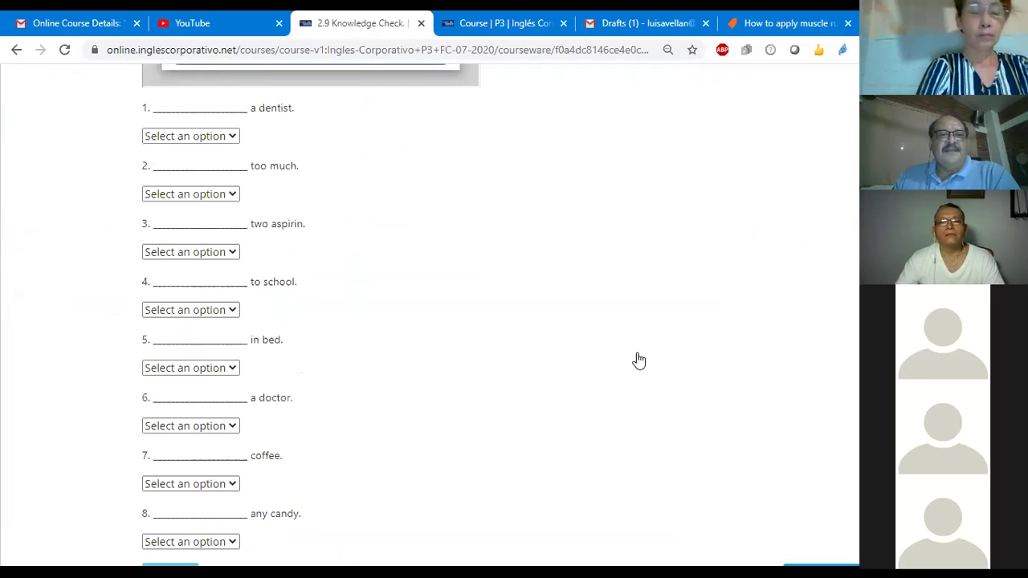
Step: Complete sentence 1 about the dentist with "Call" and sentence 2, "too much", with "Don't worry"
click(232, 137)
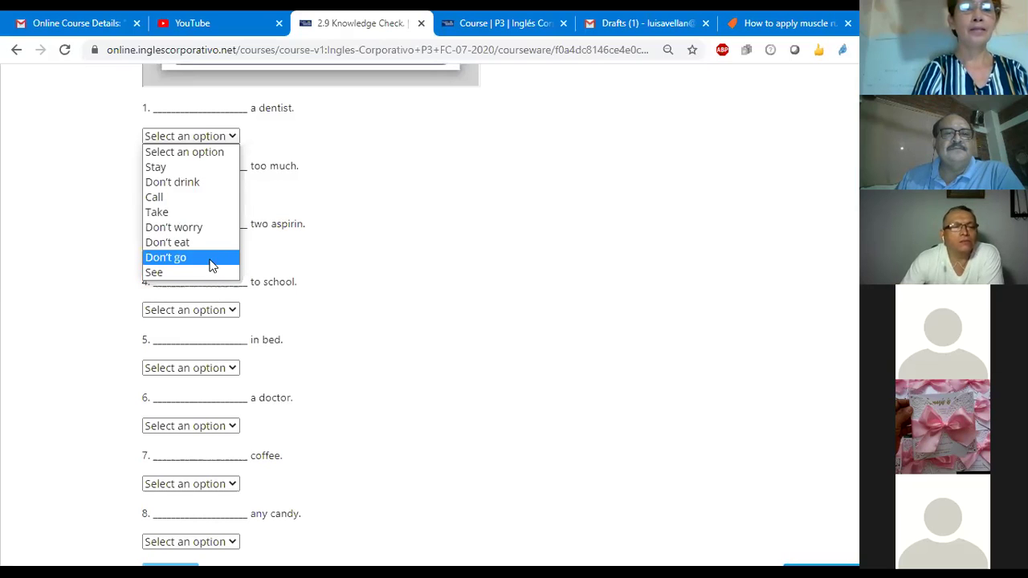
click(213, 200)
click(215, 197)
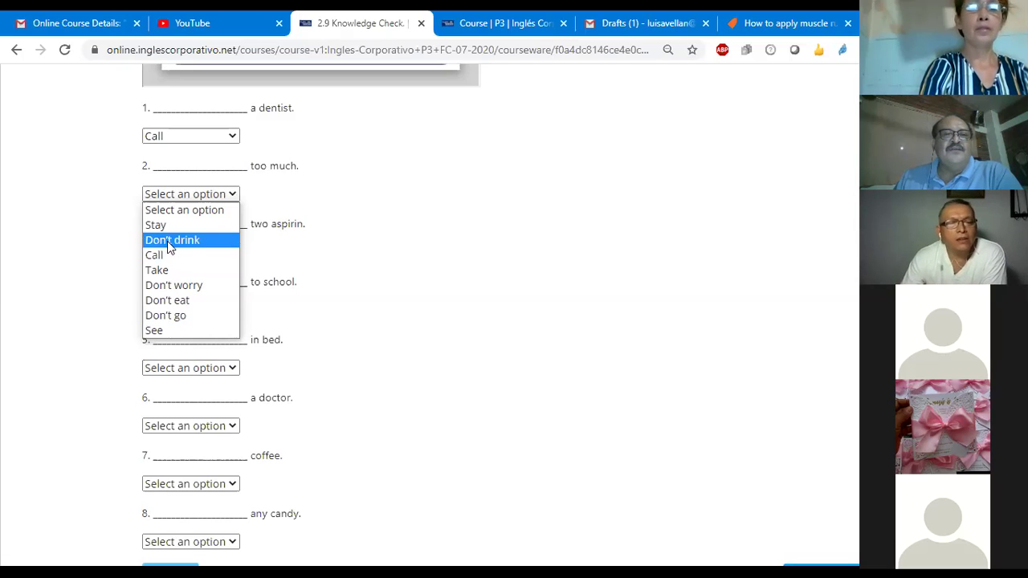
click(198, 241)
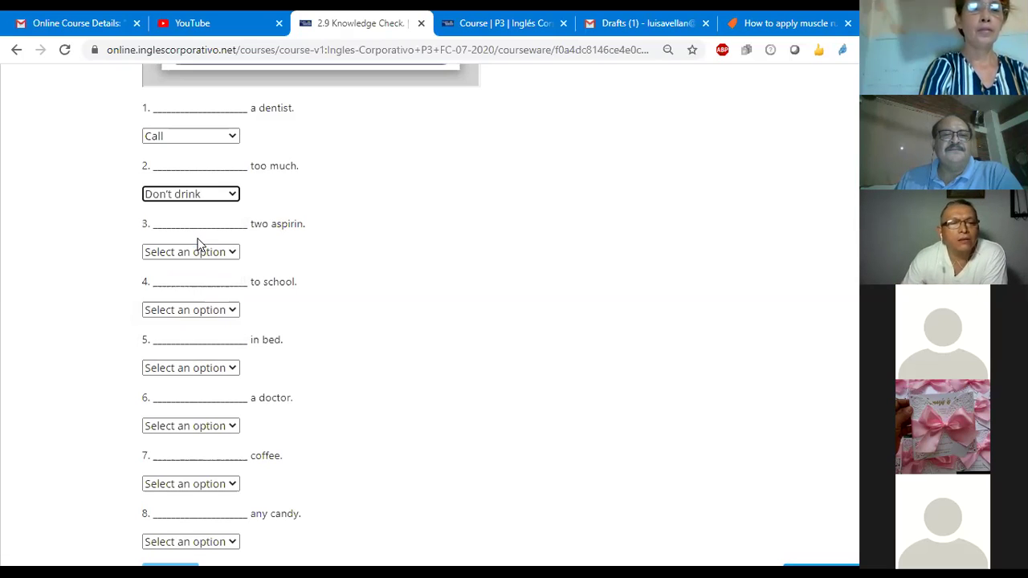
click(232, 196)
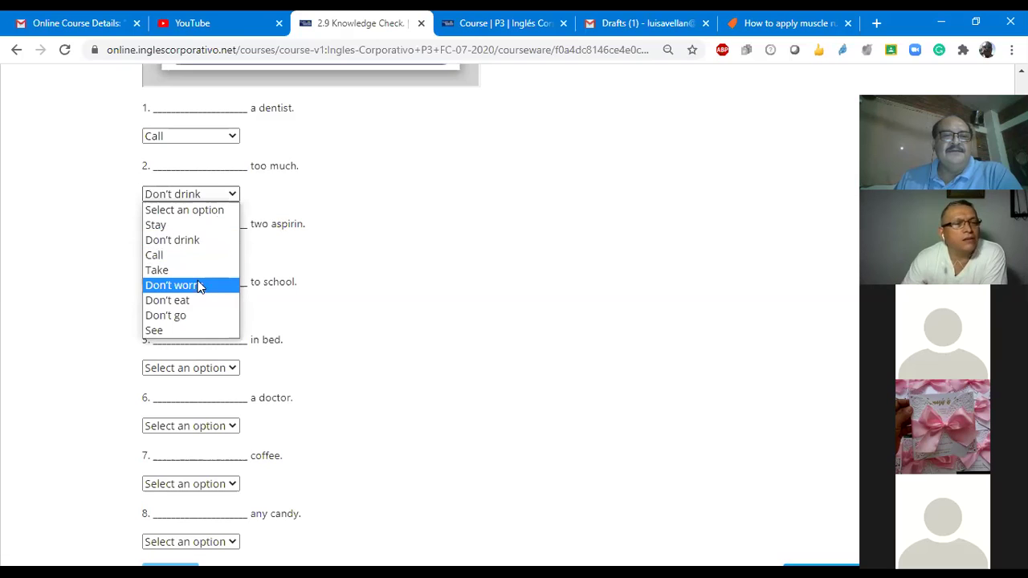
click(201, 285)
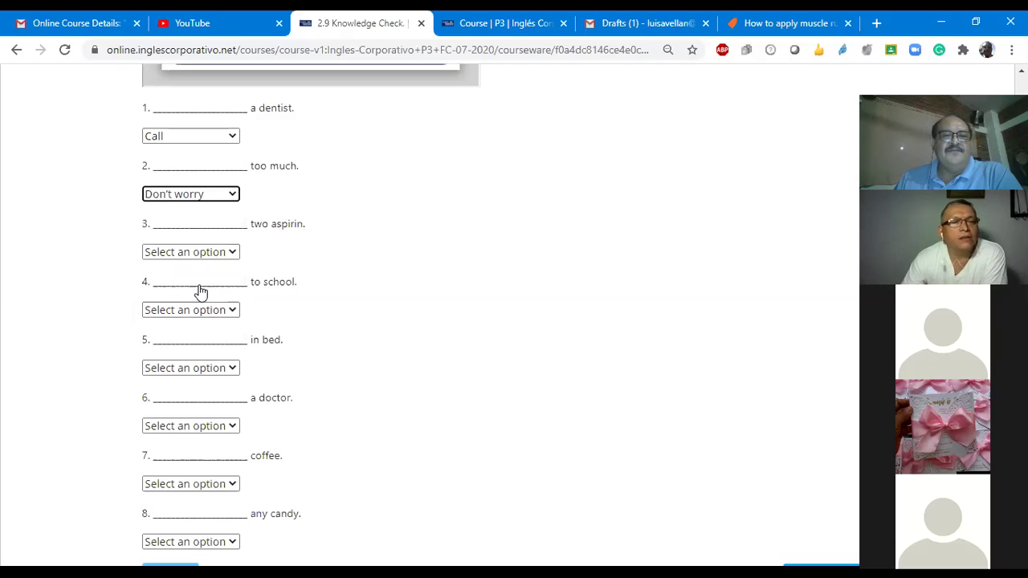
Step: Complete sentence 3 about two aspirin with "Take" and sentence 4, "to school", with "Don't go"
click(236, 252)
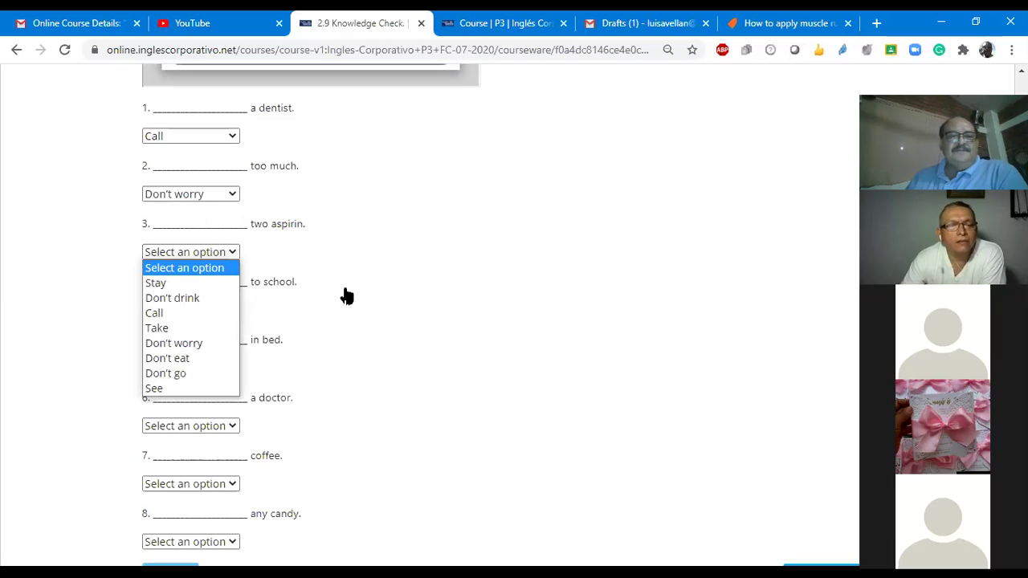
click(192, 328)
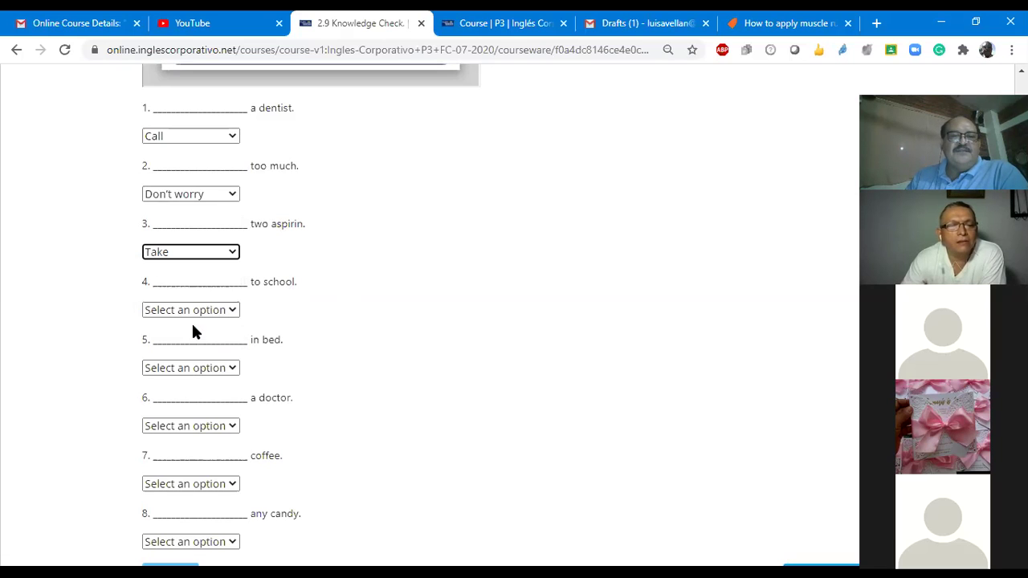
click(232, 311)
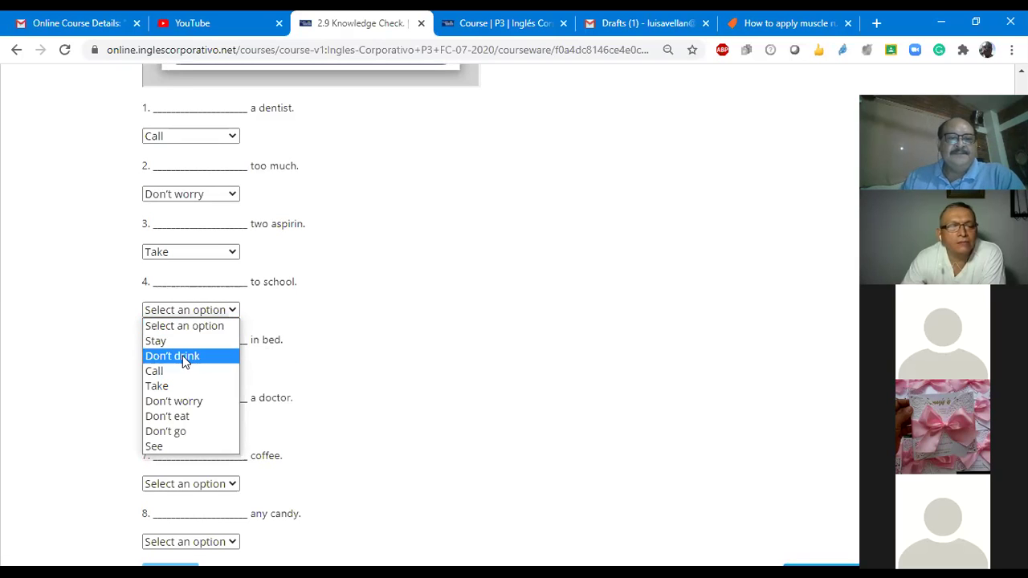
click(191, 432)
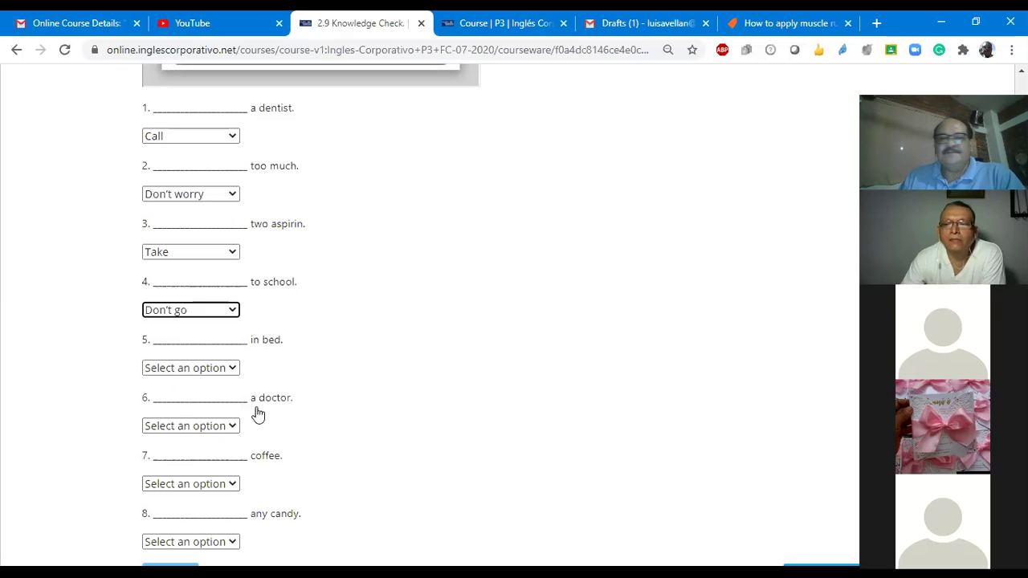
Step: Complete sentence 5, "in bed", with the answer "Stay"
click(232, 368)
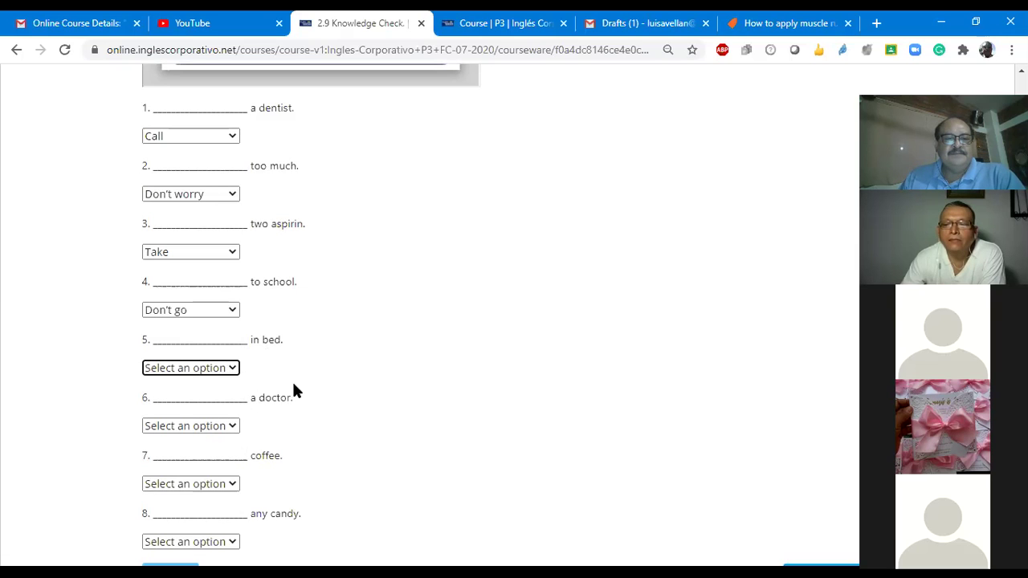
click(236, 371)
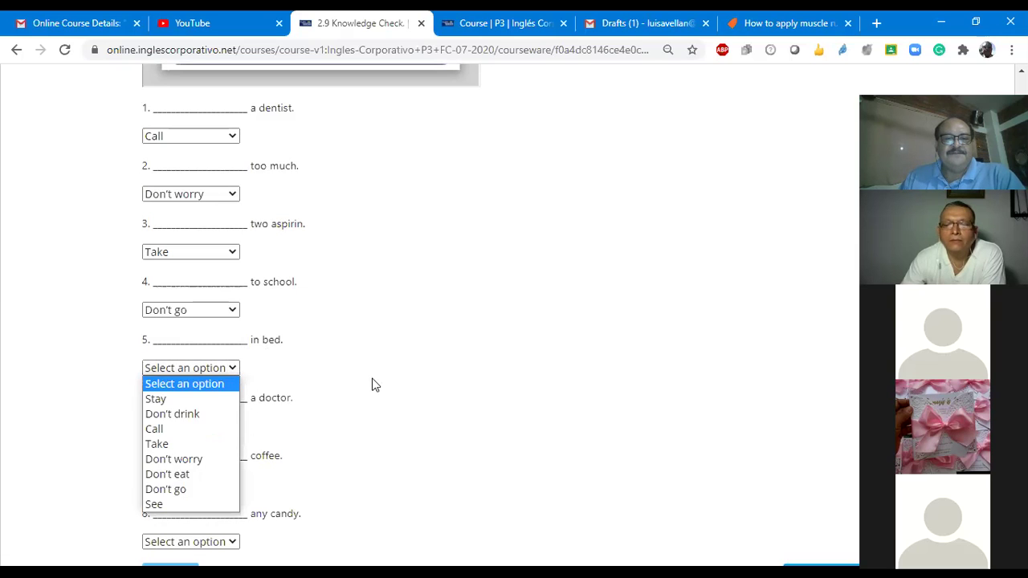
scroll(430, 407, down, 1)
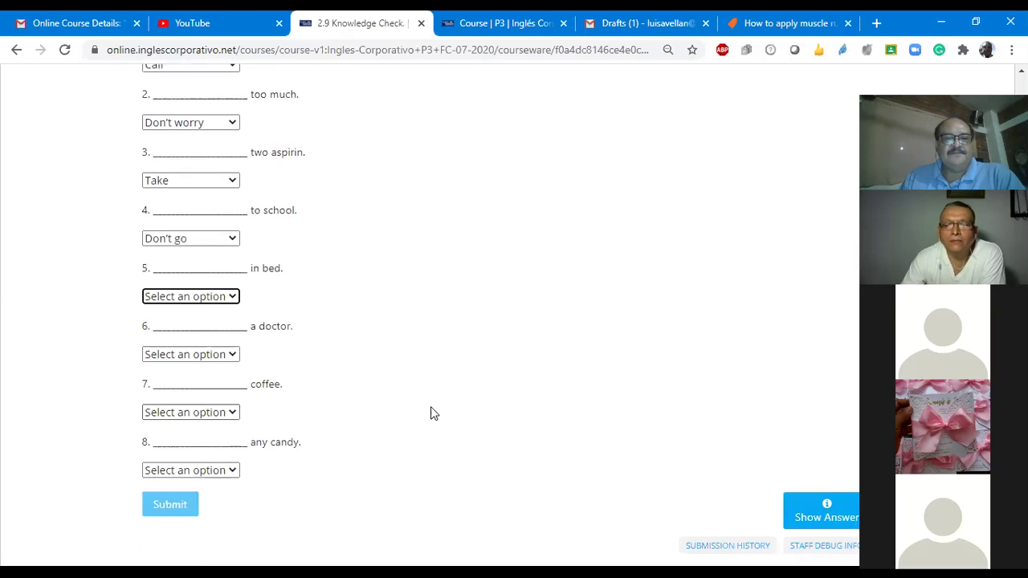
click(231, 294)
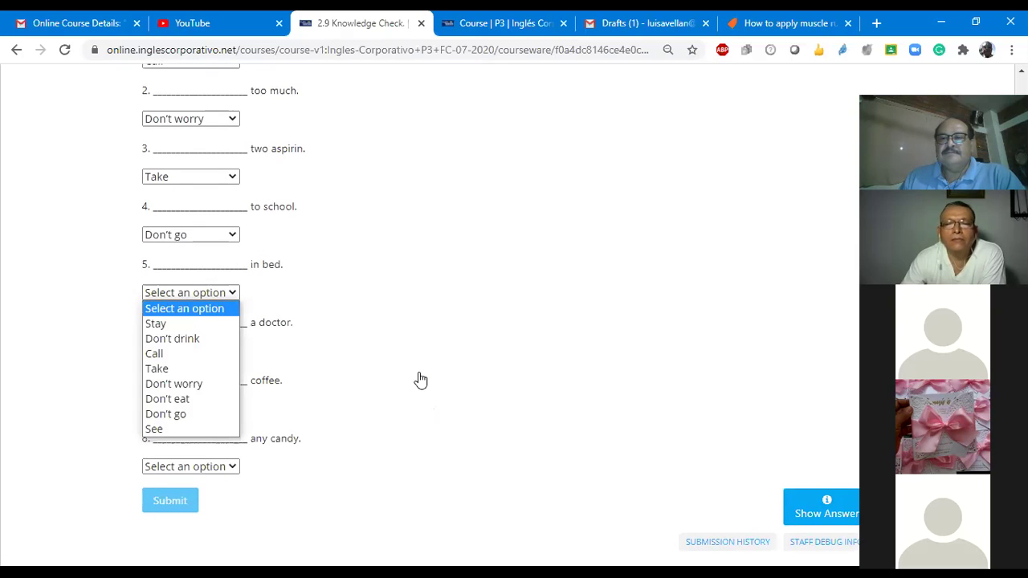
click(179, 324)
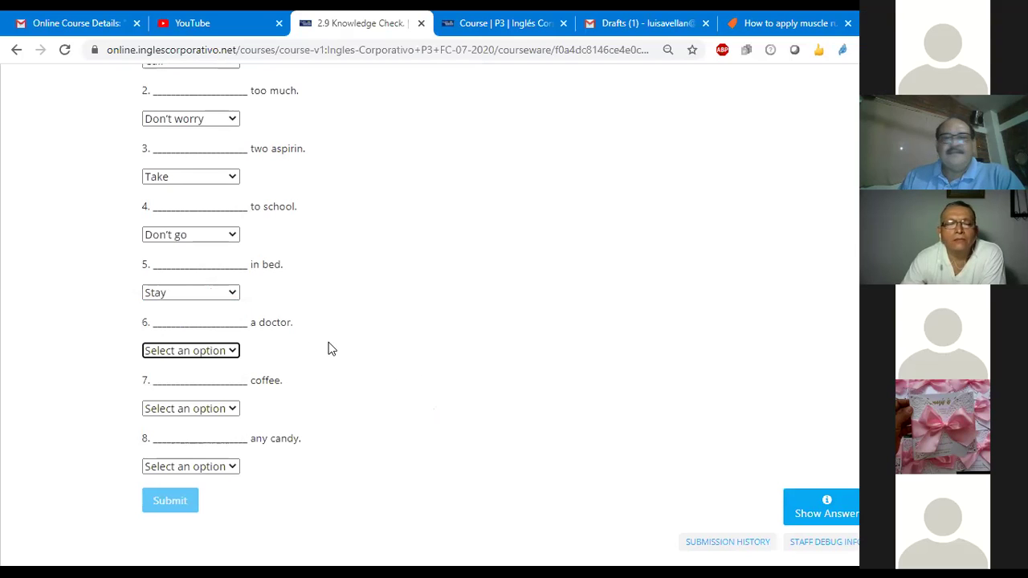
Step: Complete sentence 6, "a doctor", with the answer "Call"
click(232, 351)
scroll(432, 345, down, 4)
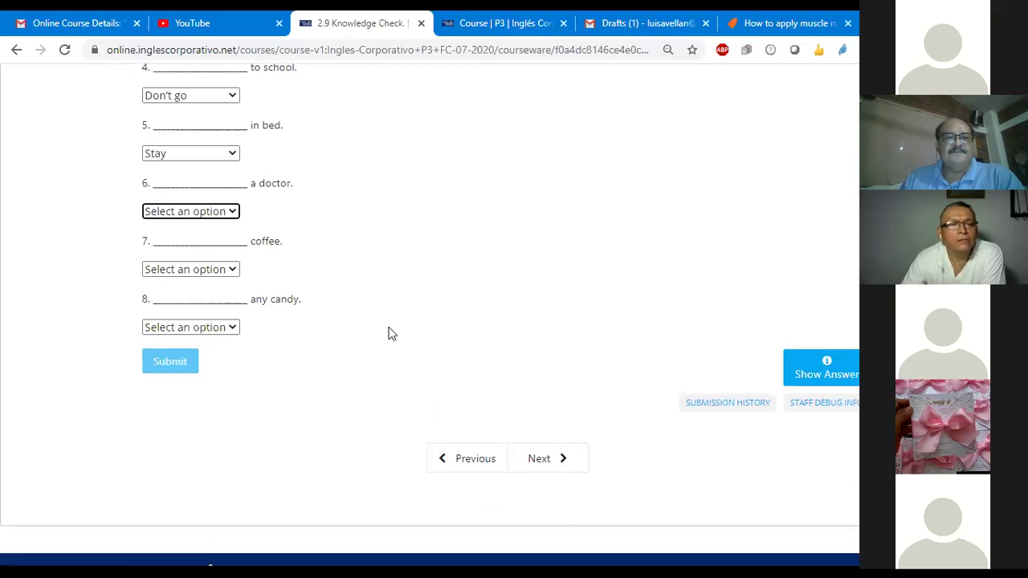
click(230, 201)
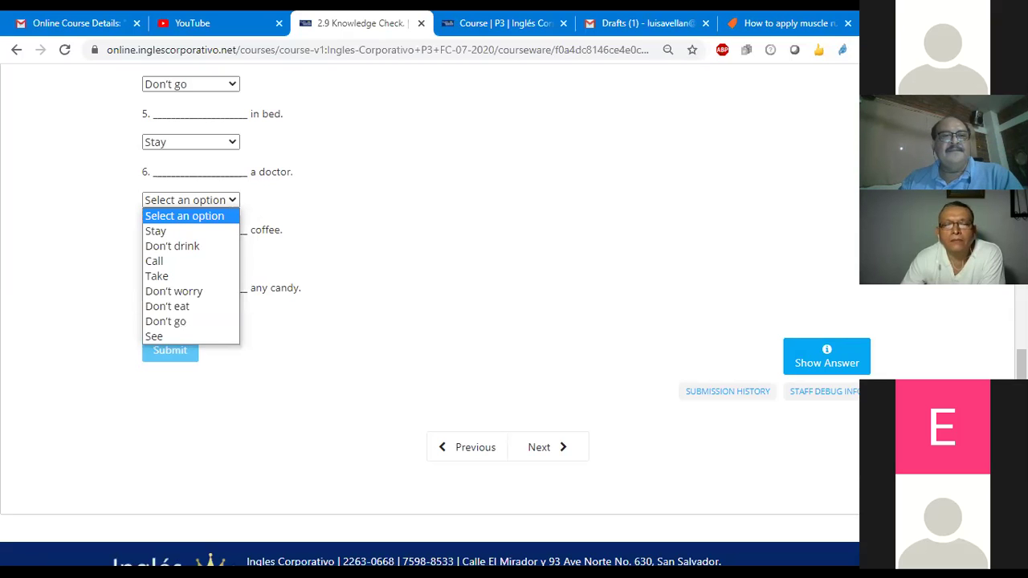
click(205, 261)
Step: Complete sentence 7 about coffee with "Don't drink" and sentence 8 about candy with "Don't eat"
click(205, 258)
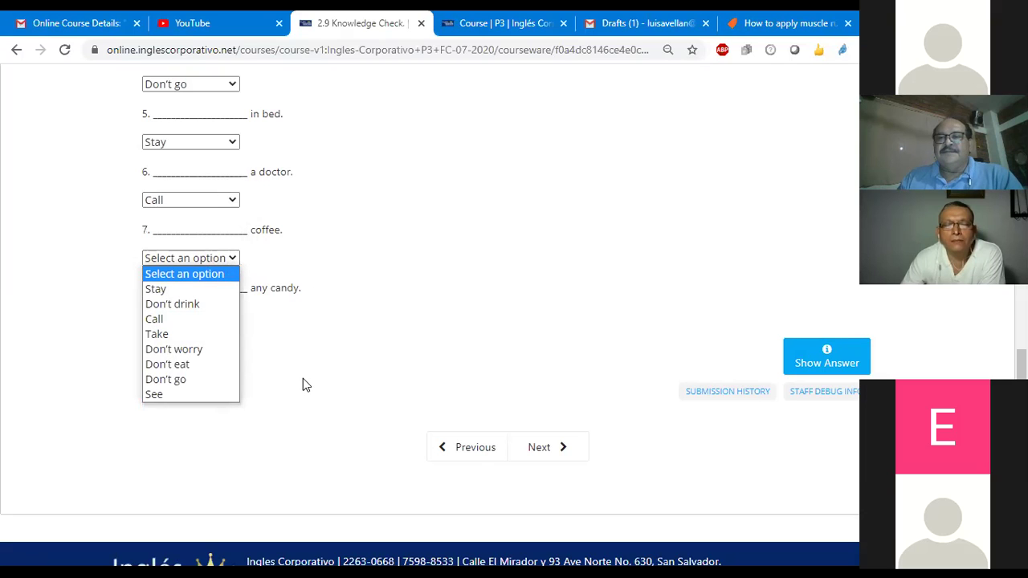
click(290, 411)
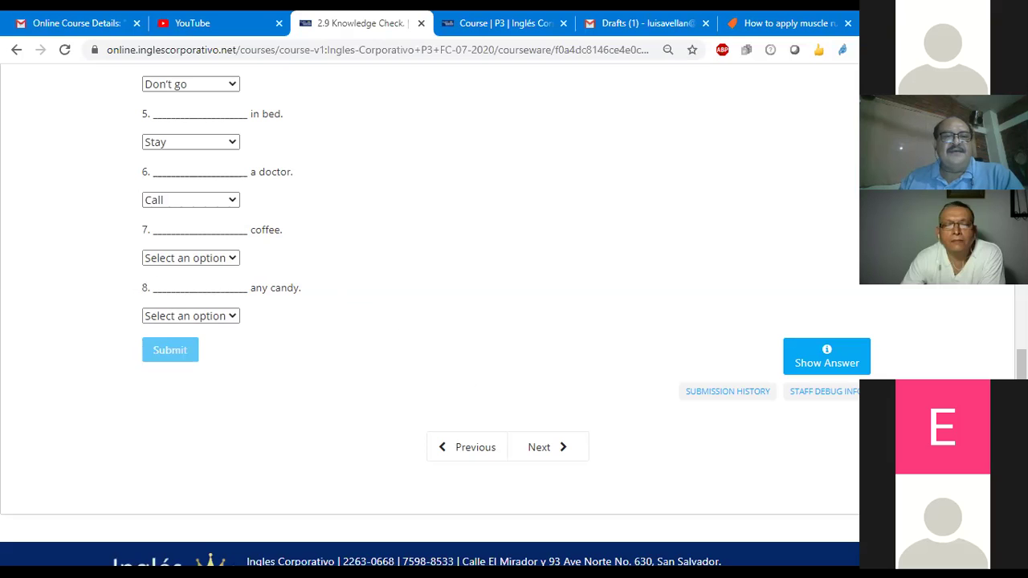
click(233, 259)
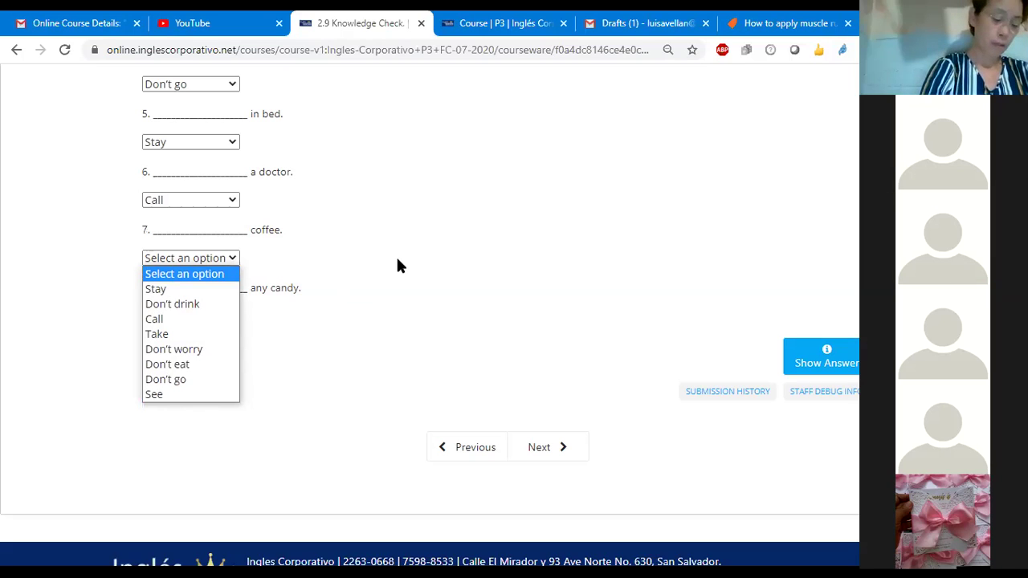
click(191, 308)
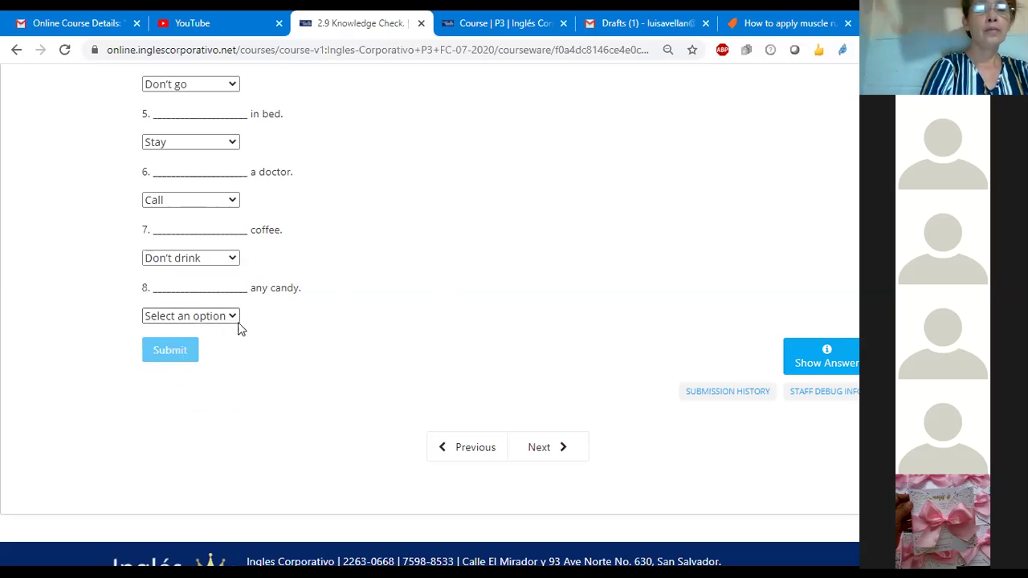
click(232, 318)
click(234, 318)
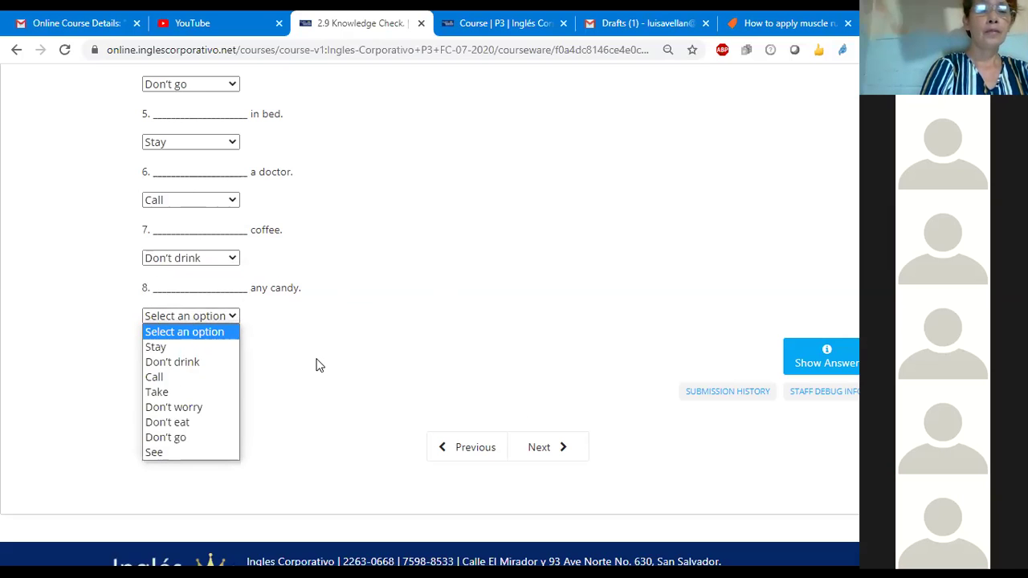
click(185, 421)
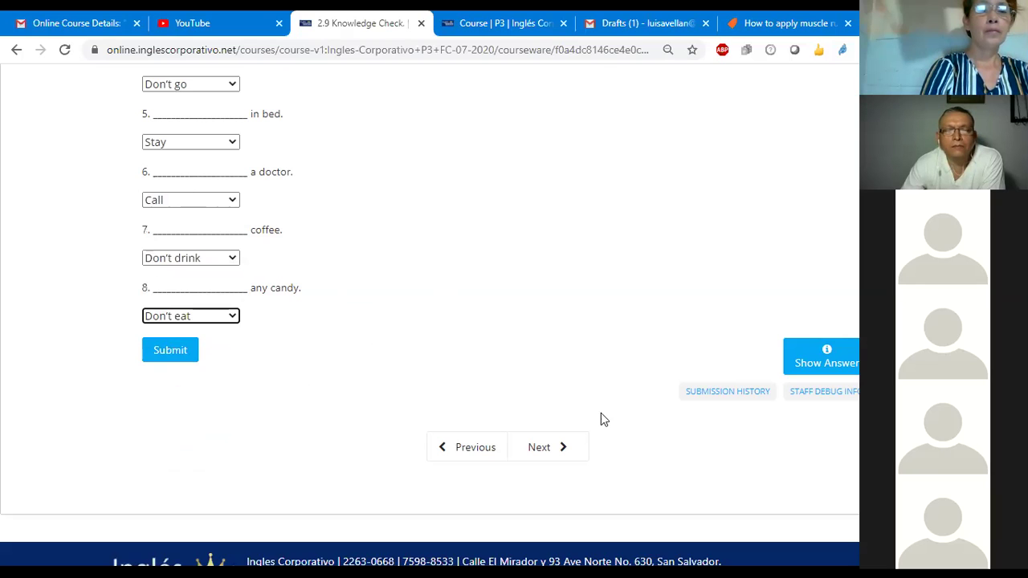
Step: Reveal the correct answers for the exercise and compare them with the chosen options
scroll(595, 401, up, 2)
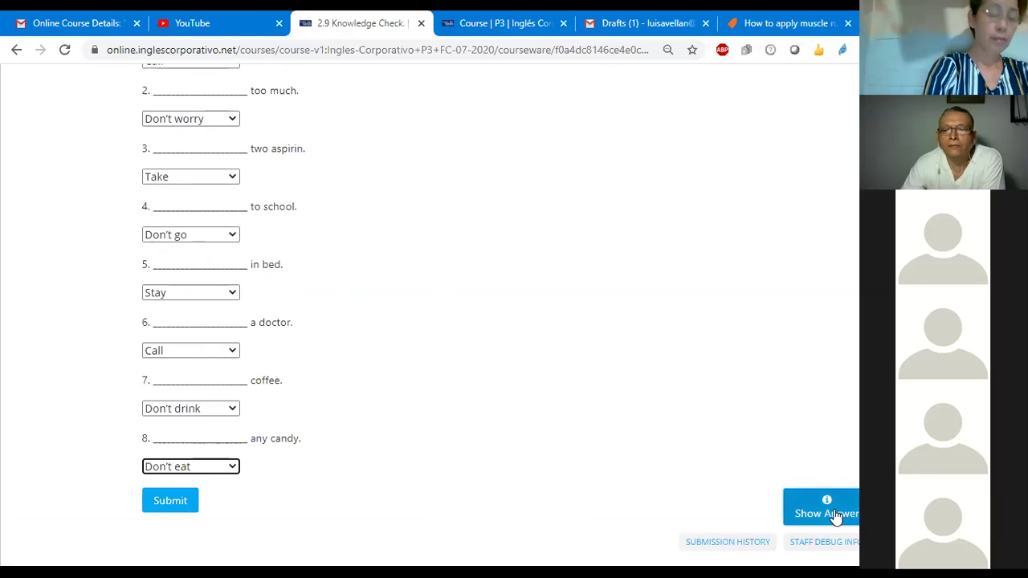
click(806, 514)
scroll(524, 458, down, 3)
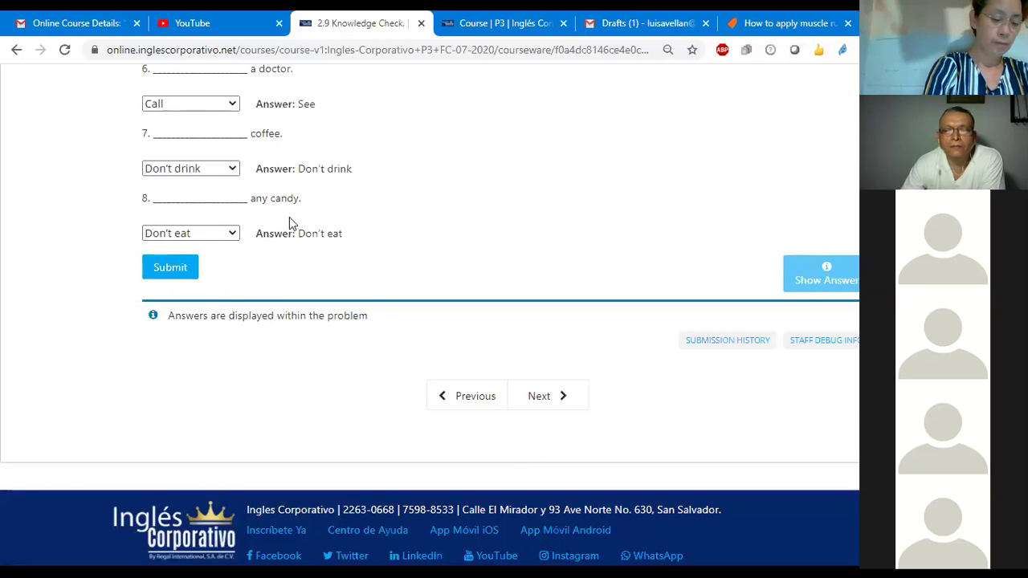
scroll(301, 183, up, 1)
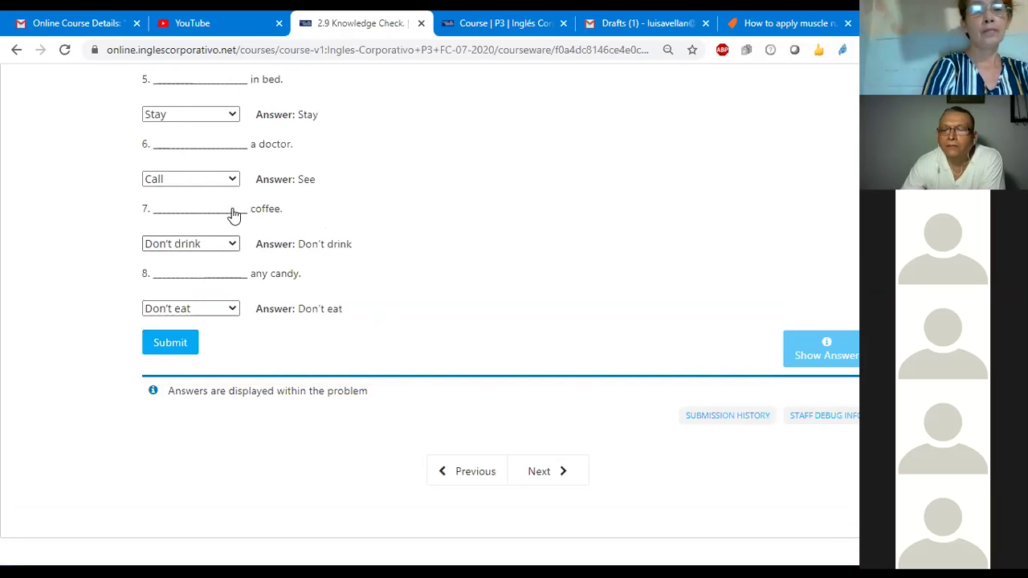
scroll(281, 213, up, 1)
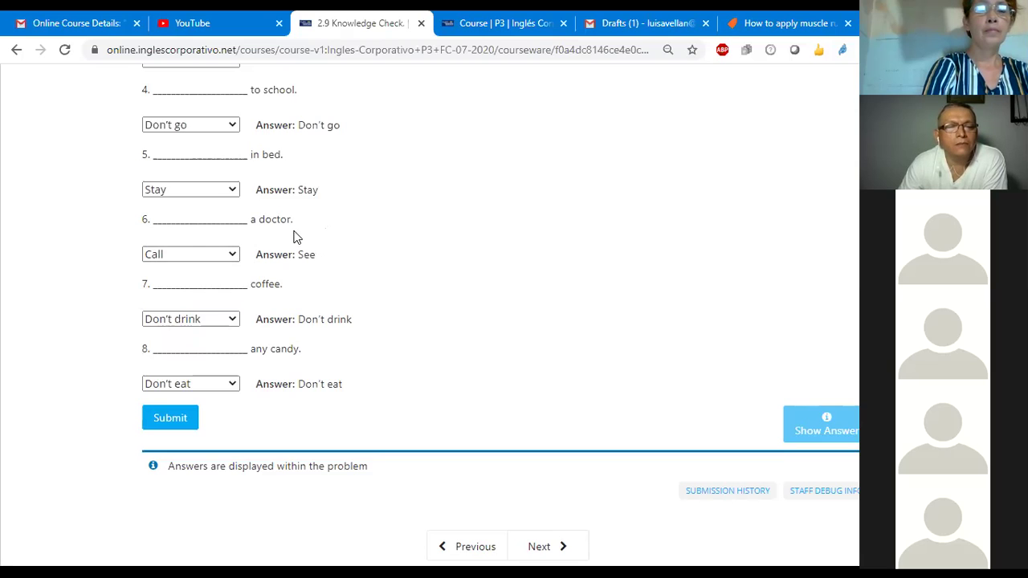
scroll(294, 235, up, 1)
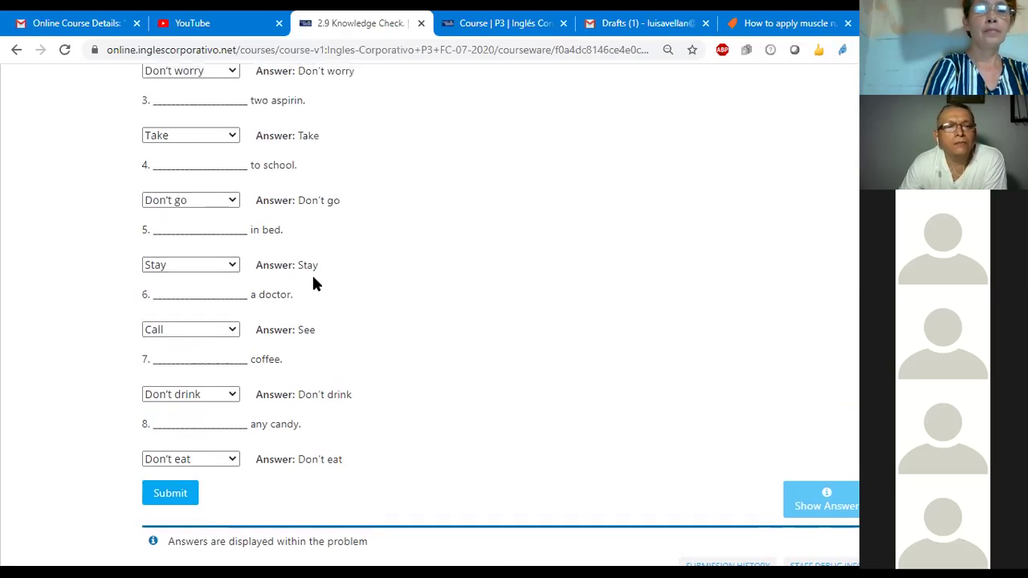
Step: Change the answer of sentence 6, "a doctor", to "See" and review the sentences above it
click(232, 330)
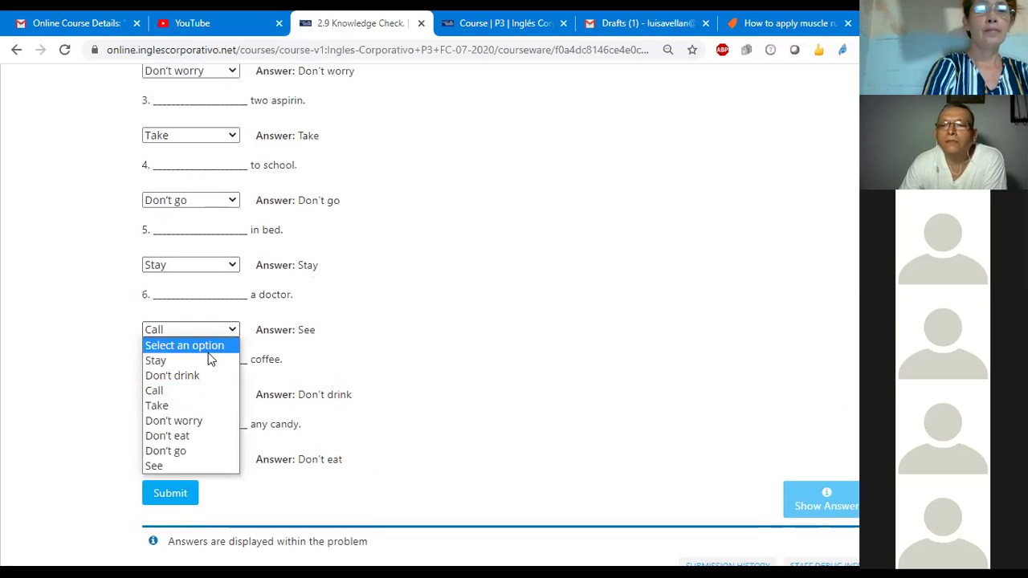
click(191, 467)
scroll(286, 295, up, 1)
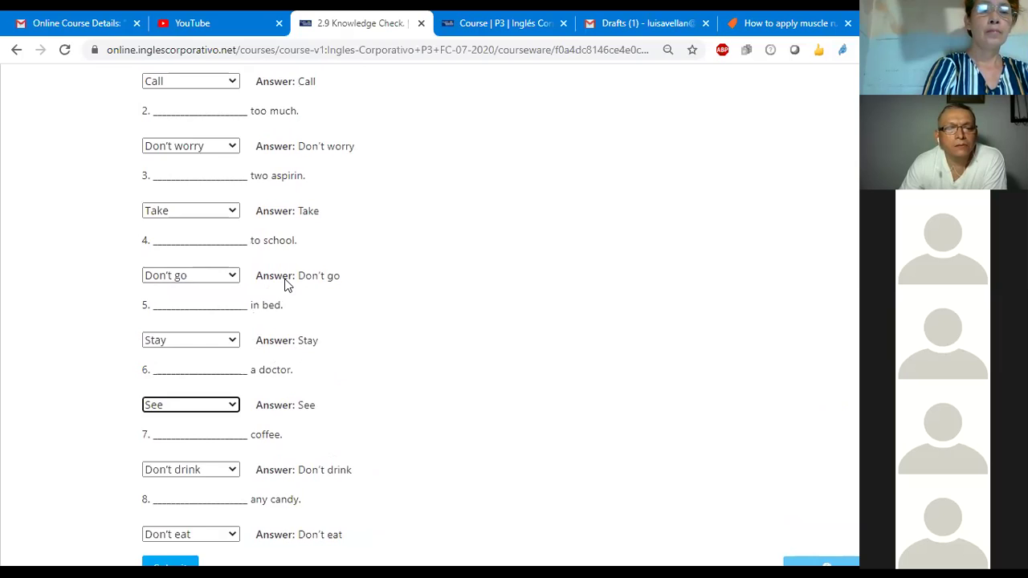
scroll(298, 306, up, 1)
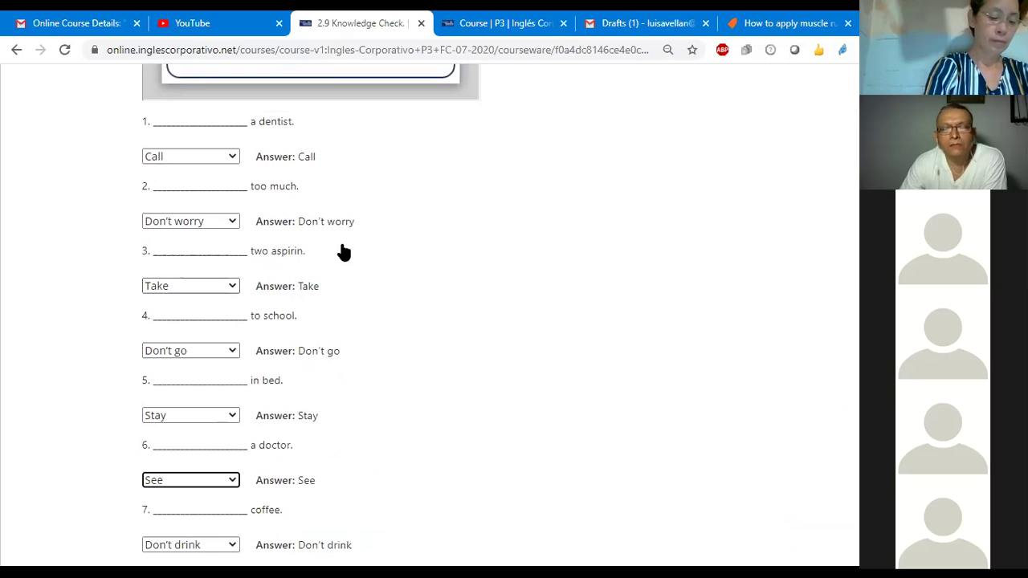
Step: Review the eight completed sentences against the word box and submit the exercise for grading
scroll(342, 250, up, 1)
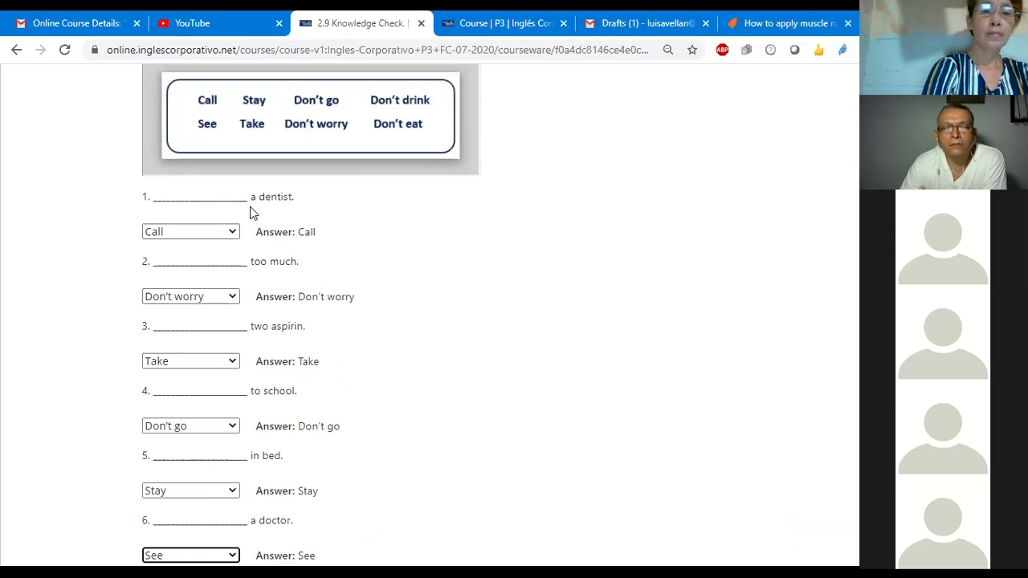
scroll(249, 205, up, 2)
scroll(255, 236, down, 2)
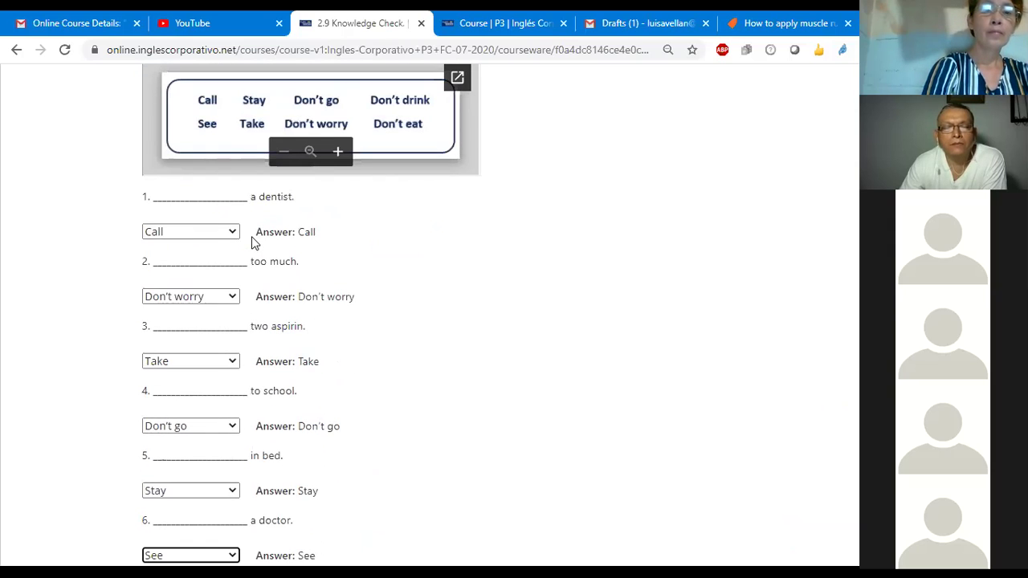
scroll(314, 259, down, 6)
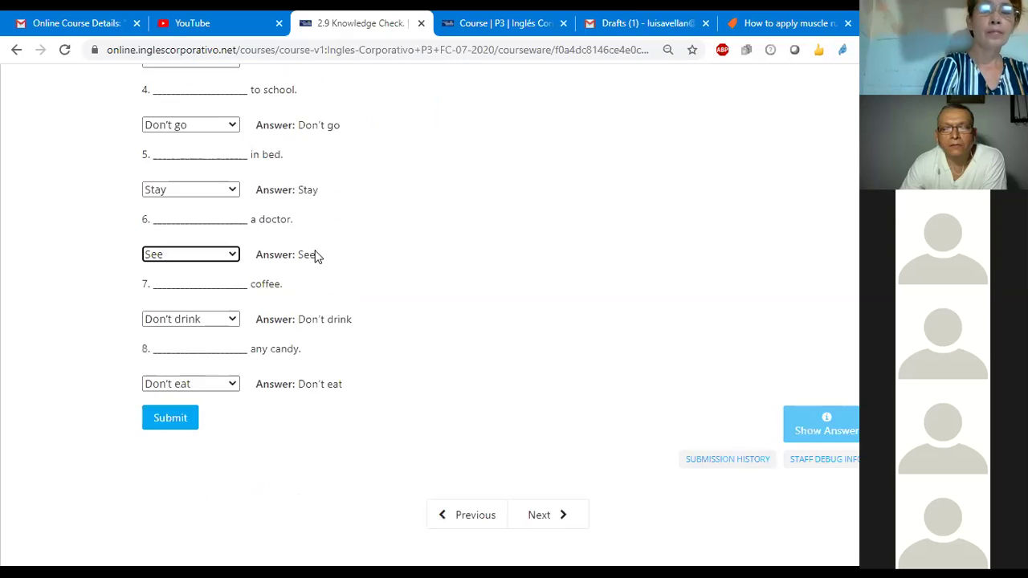
click(167, 292)
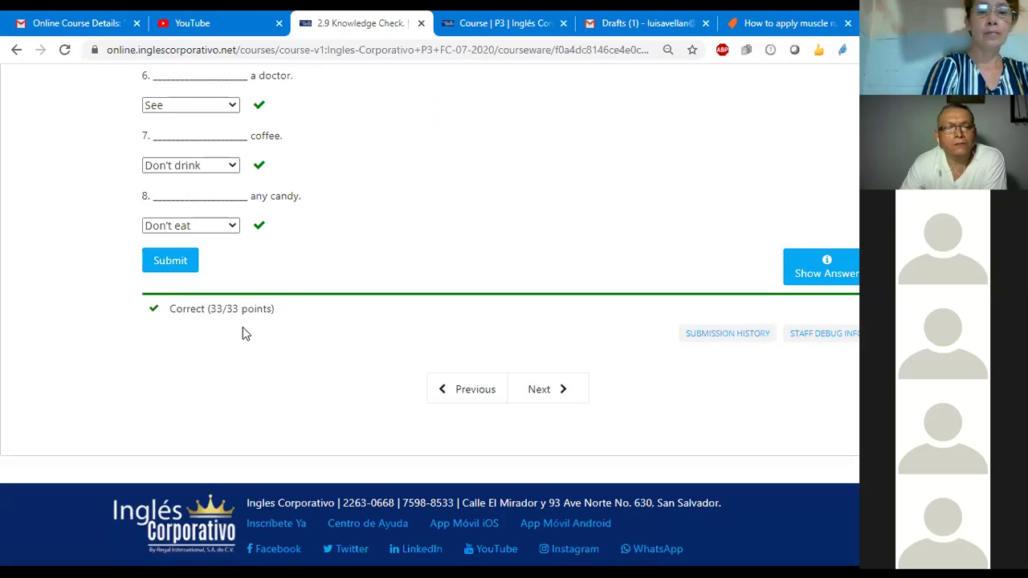
Step: Examine the graded sentences 1 to 8 together with the word box, checking the mark beside each answer
scroll(257, 321, up, 5)
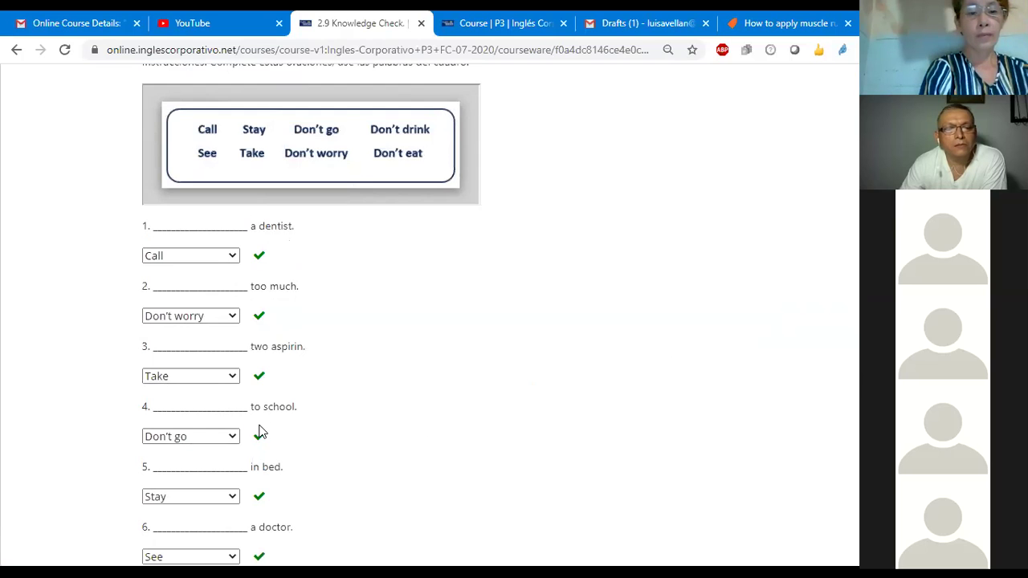
scroll(261, 429, down, 1)
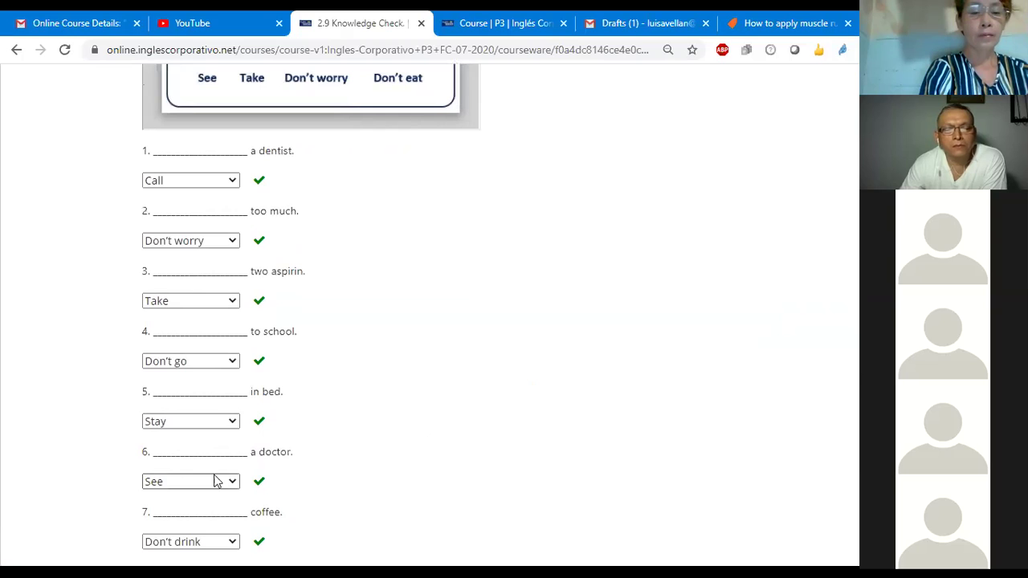
scroll(224, 495, down, 1)
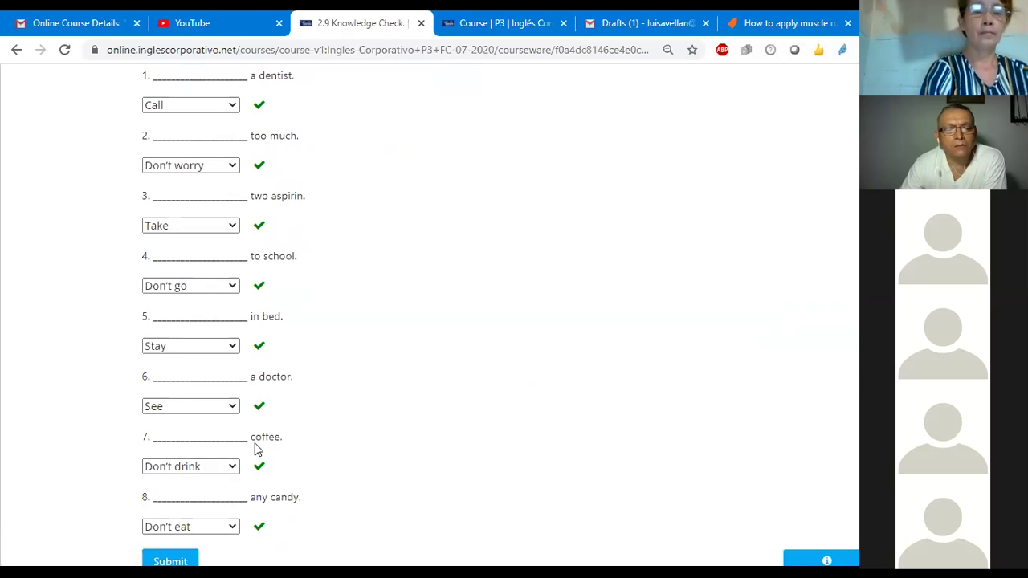
scroll(256, 448, up, 2)
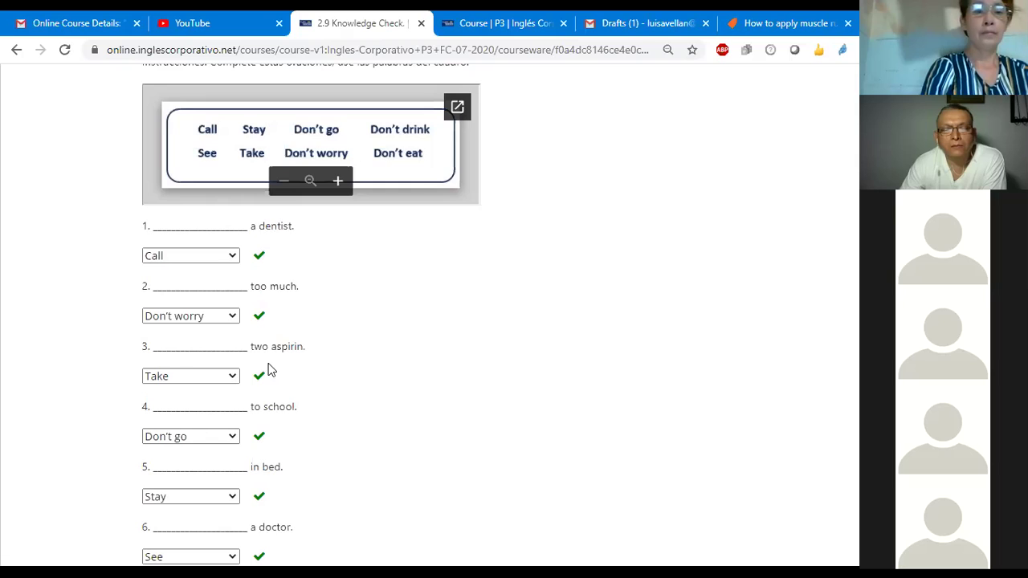
scroll(201, 454, down, 1)
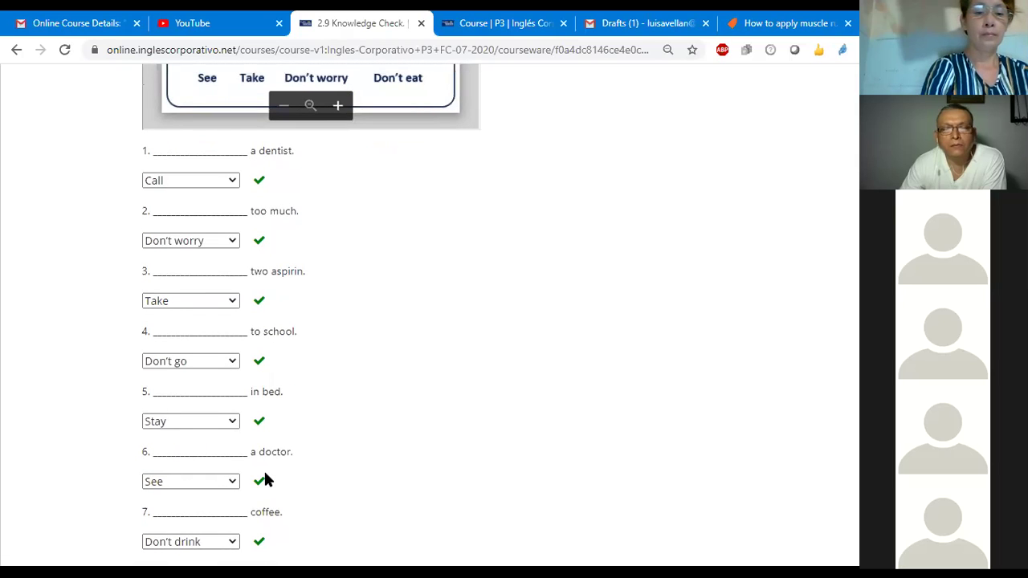
scroll(265, 480, down, 2)
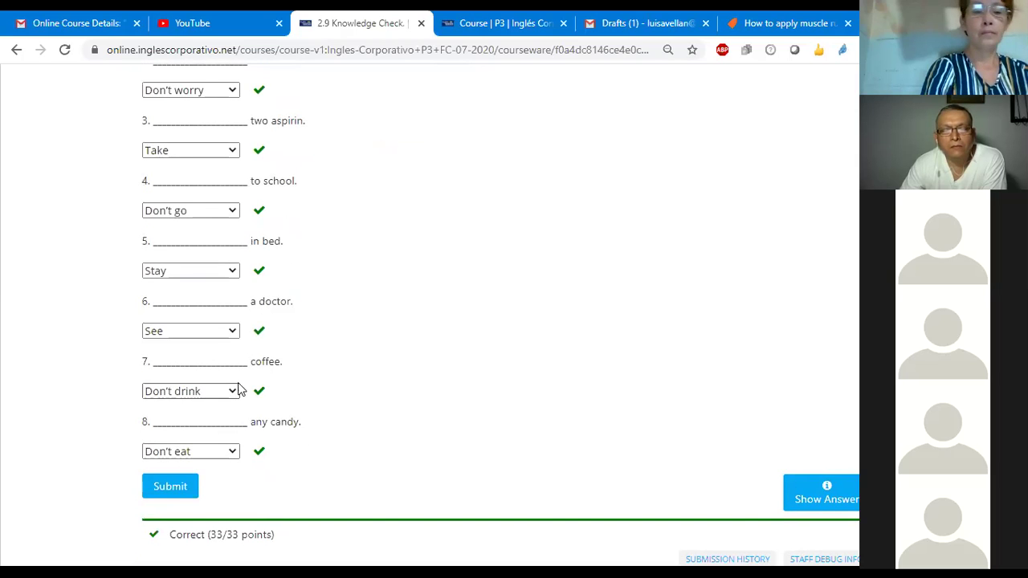
scroll(239, 391, up, 4)
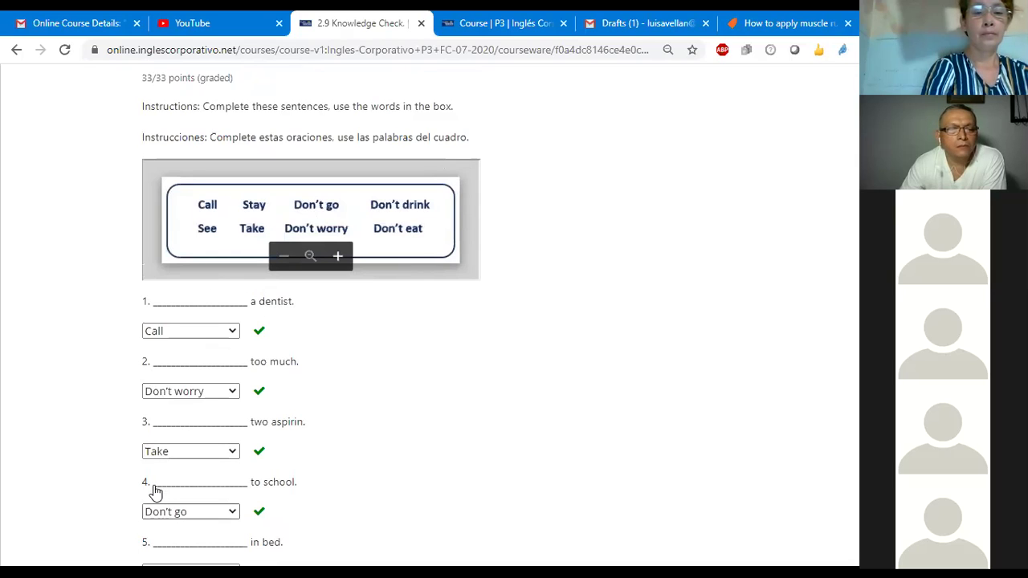
scroll(235, 482, down, 1)
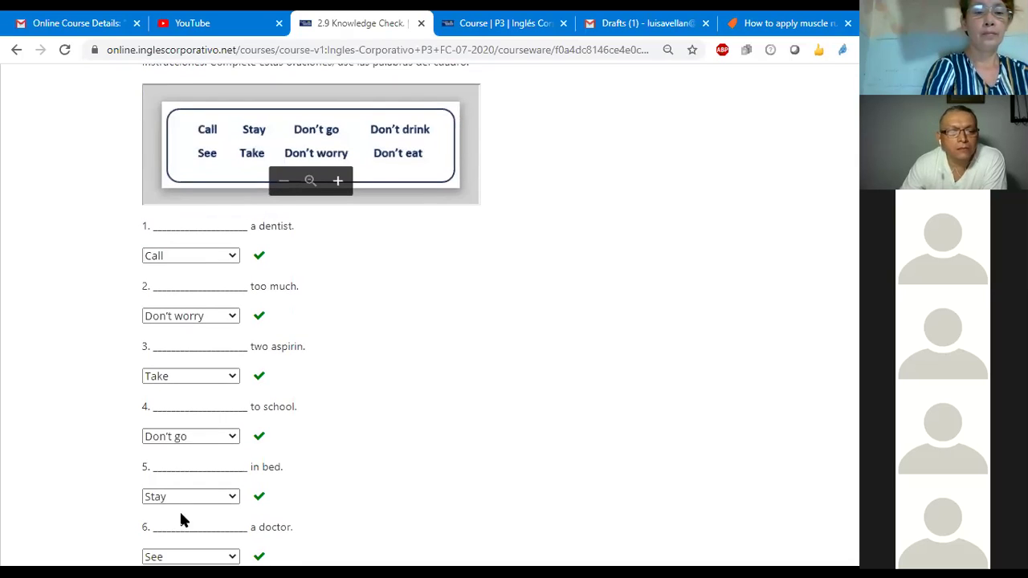
scroll(203, 500, down, 3)
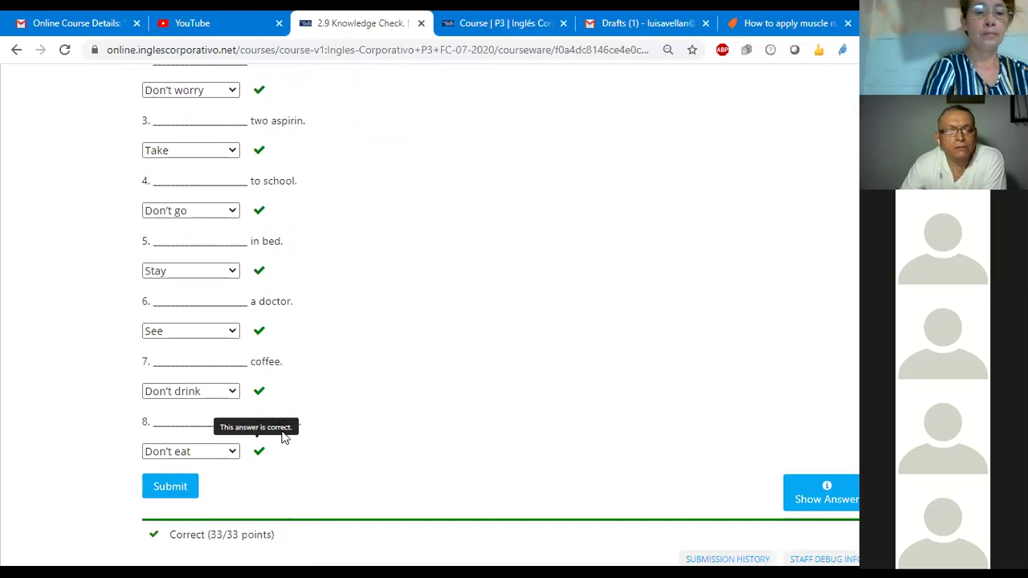
scroll(515, 286, up, 4)
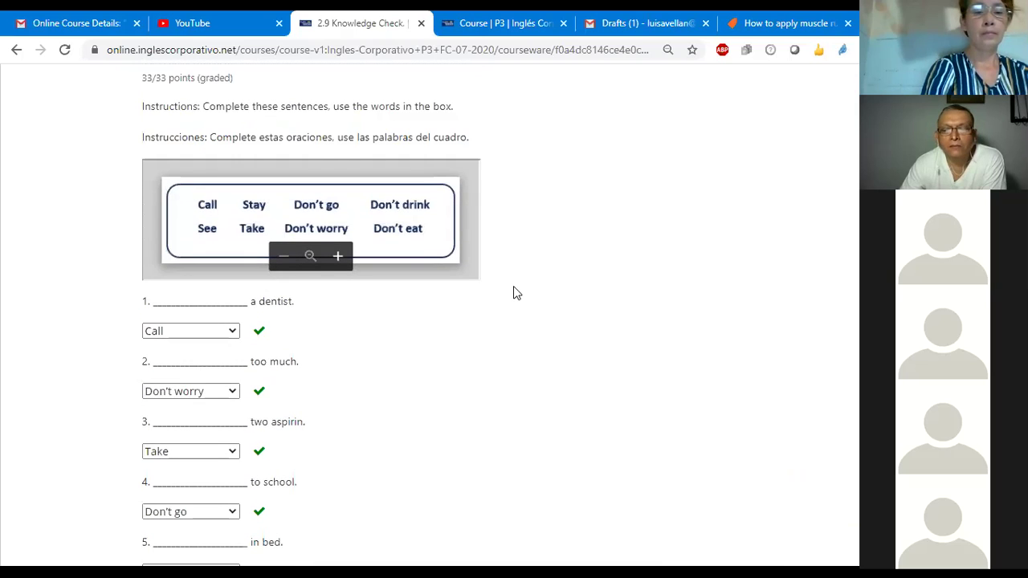
scroll(514, 289, down, 1)
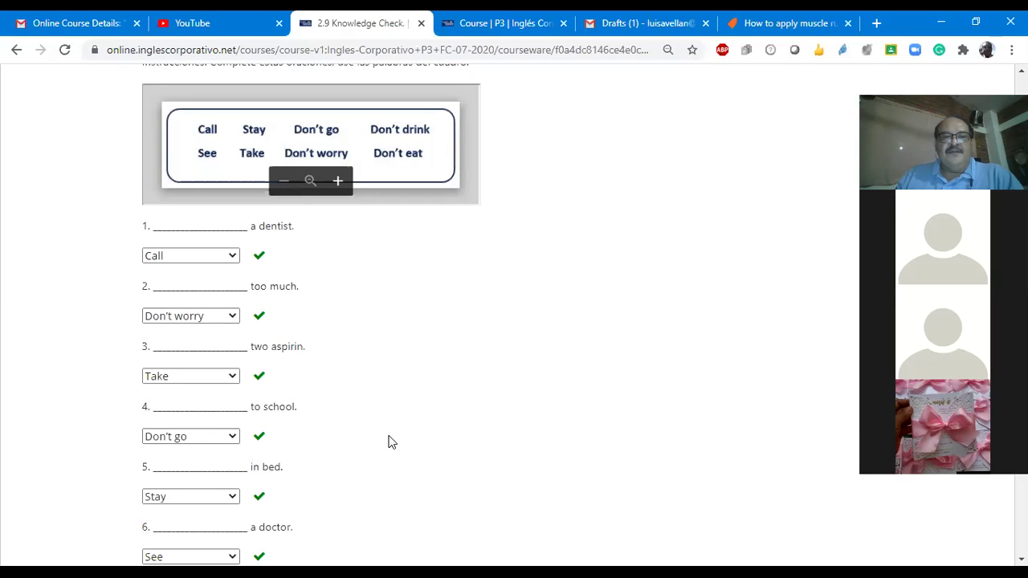
scroll(392, 442, down, 3)
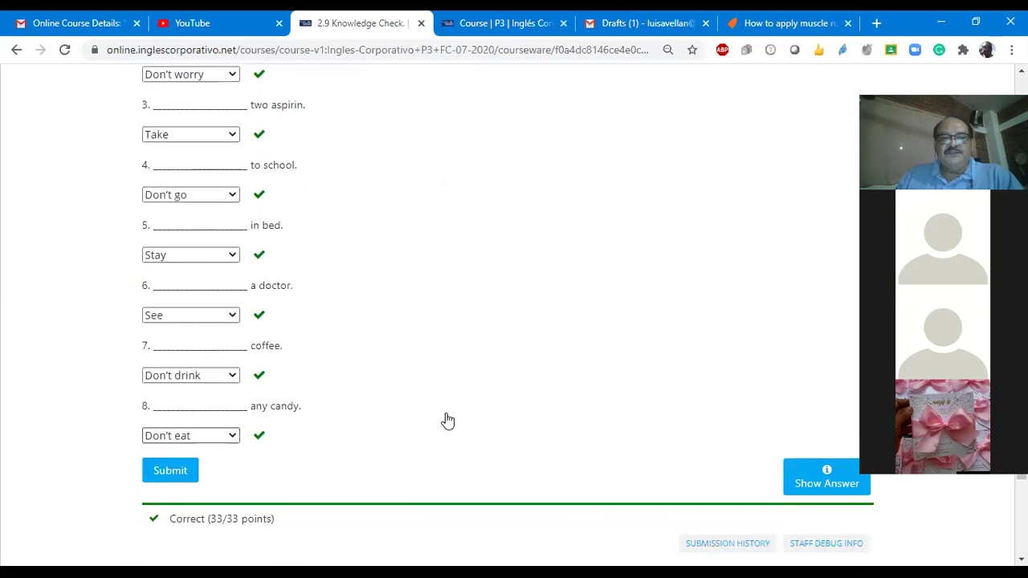
scroll(447, 421, down, 3)
scroll(448, 416, up, 6)
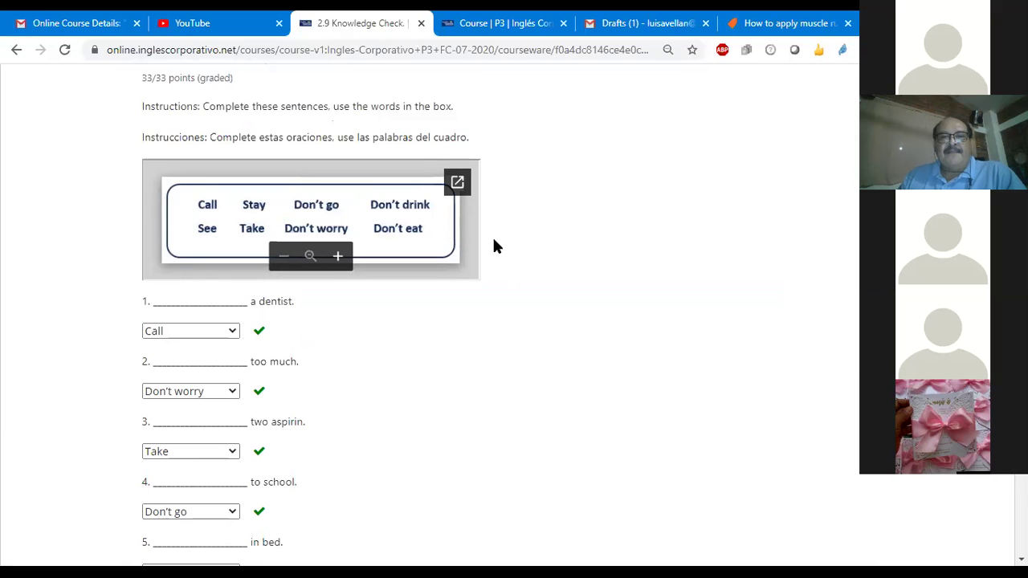
Step: Go on to "2.11 Reading: 10 Simple ways to improve your health" and show its video in full screen
scroll(492, 237, down, 3)
scroll(496, 243, down, 3)
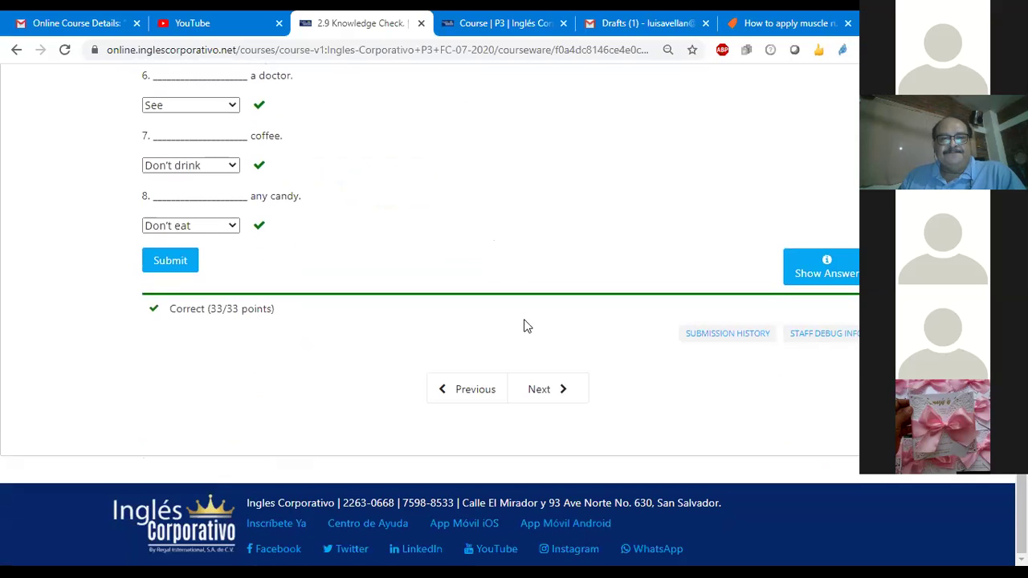
click(549, 391)
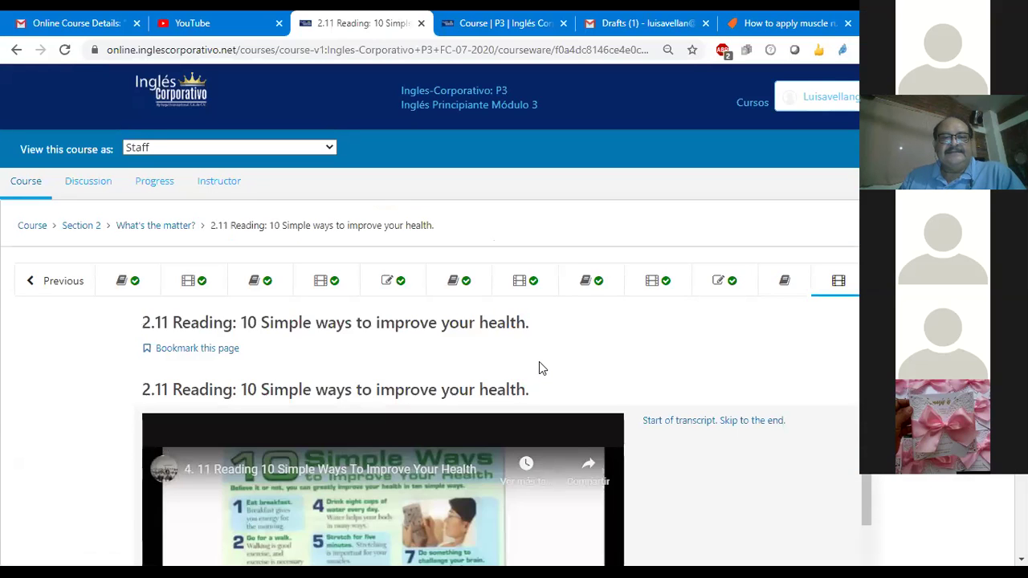
scroll(539, 361, down, 3)
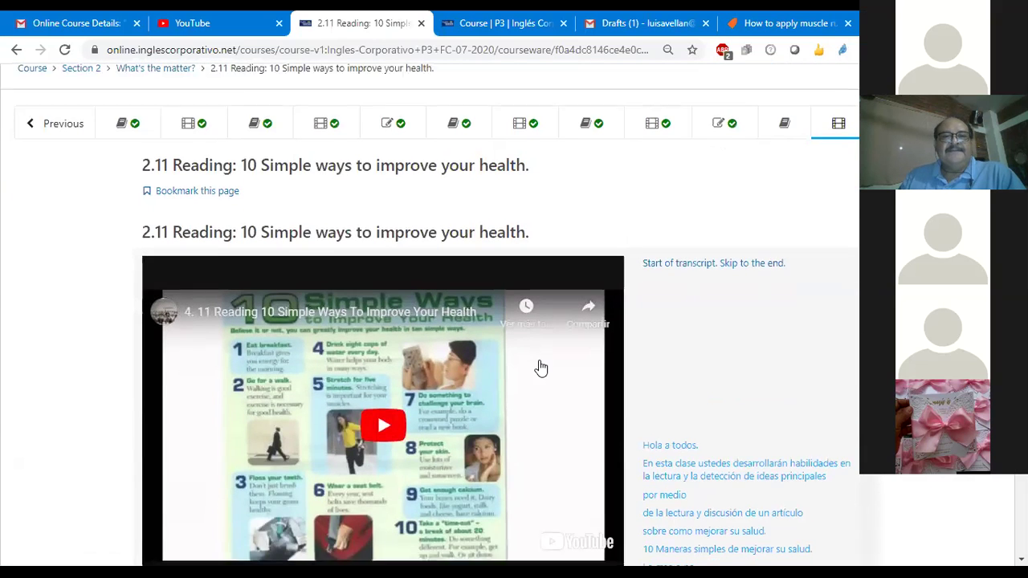
scroll(541, 367, up, 2)
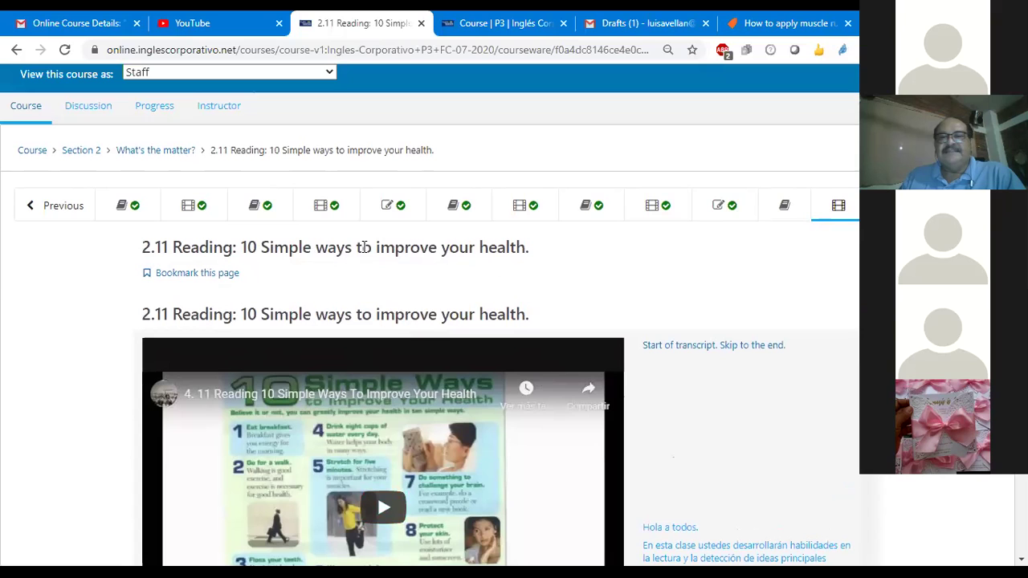
scroll(545, 329, down, 2)
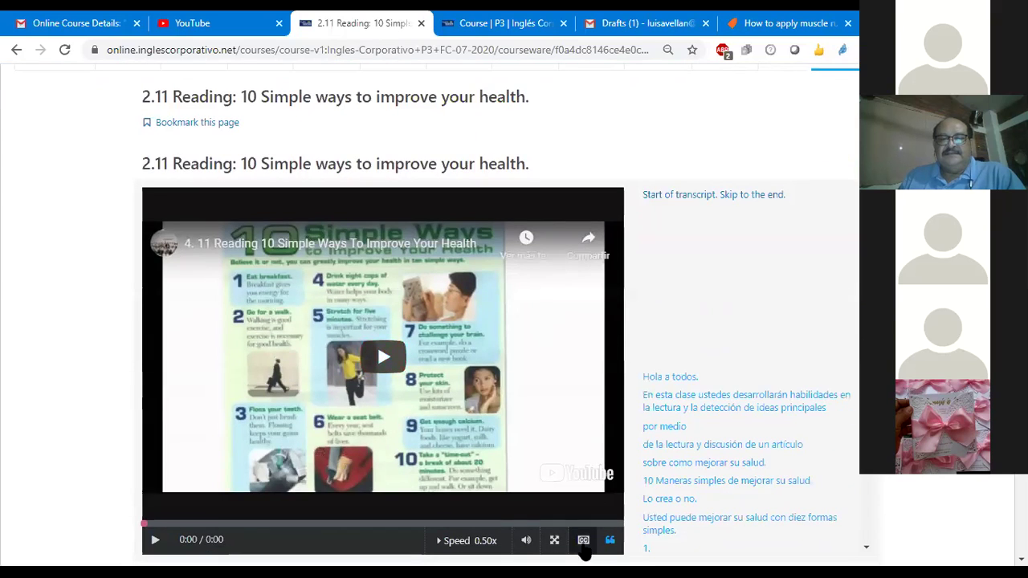
click(555, 541)
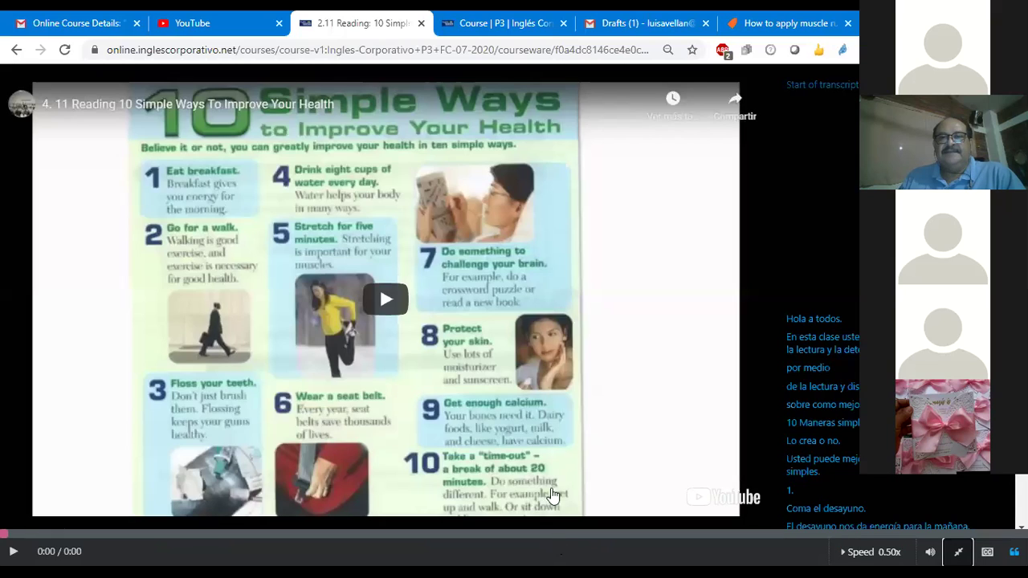